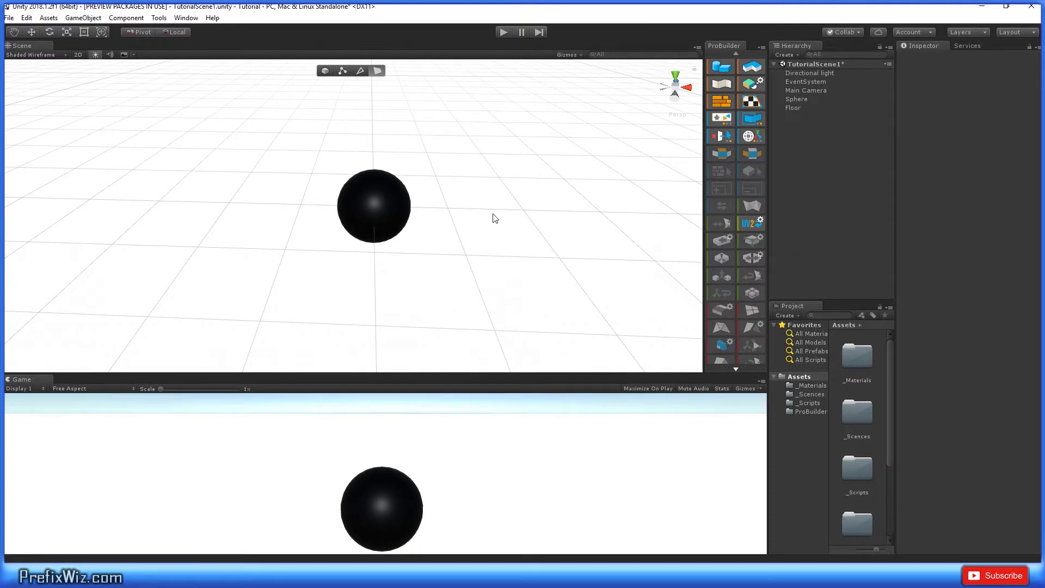
Step: Check the ProBuilder package details in the Package Manager, then close it
left_click(196, 21)
left_click(435, 14)
left_click(186, 18)
left_click(228, 104)
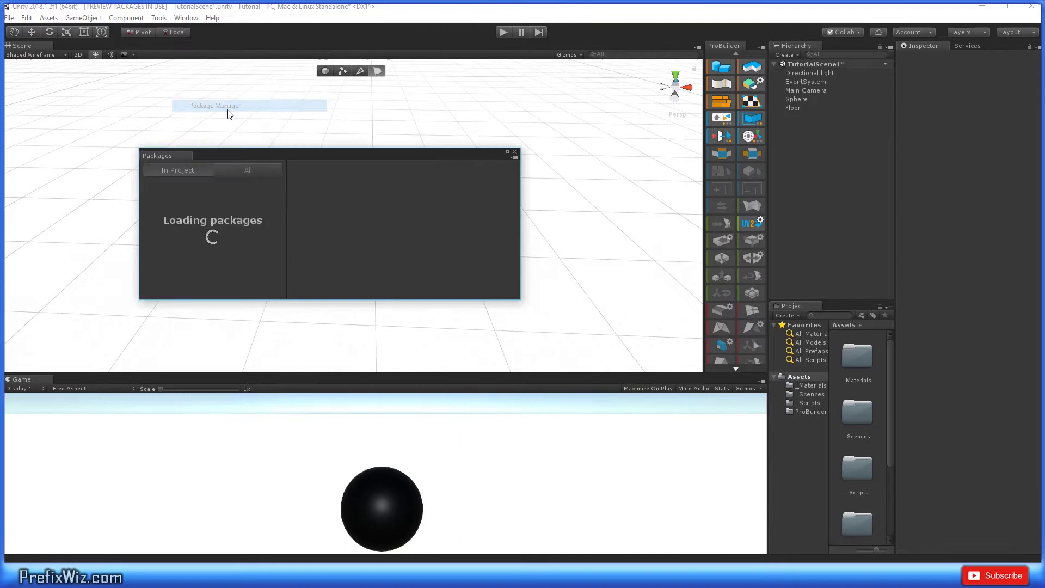
left_click(236, 171)
scroll(230, 239, "down", 5)
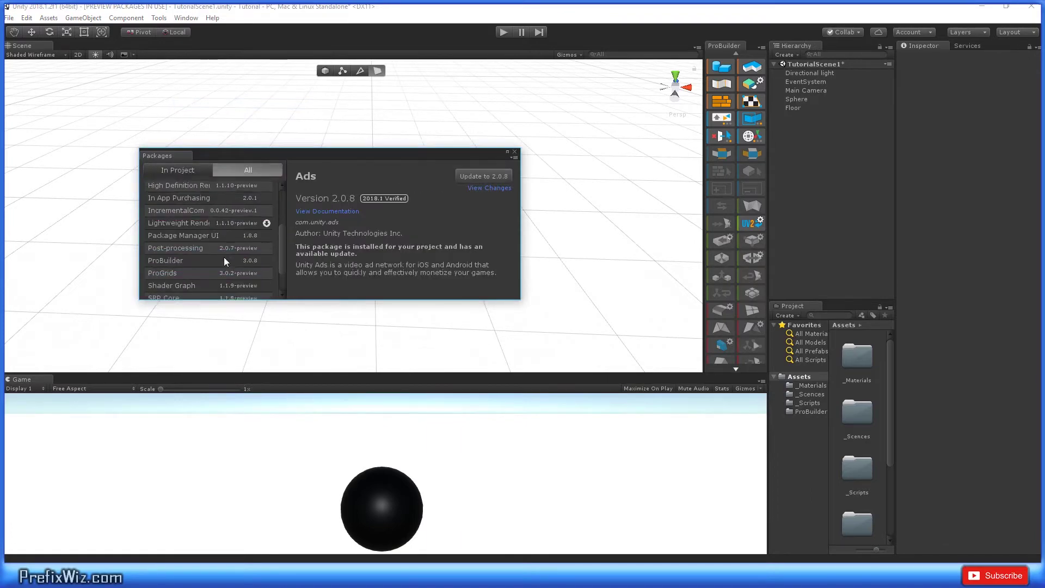
left_click(191, 249)
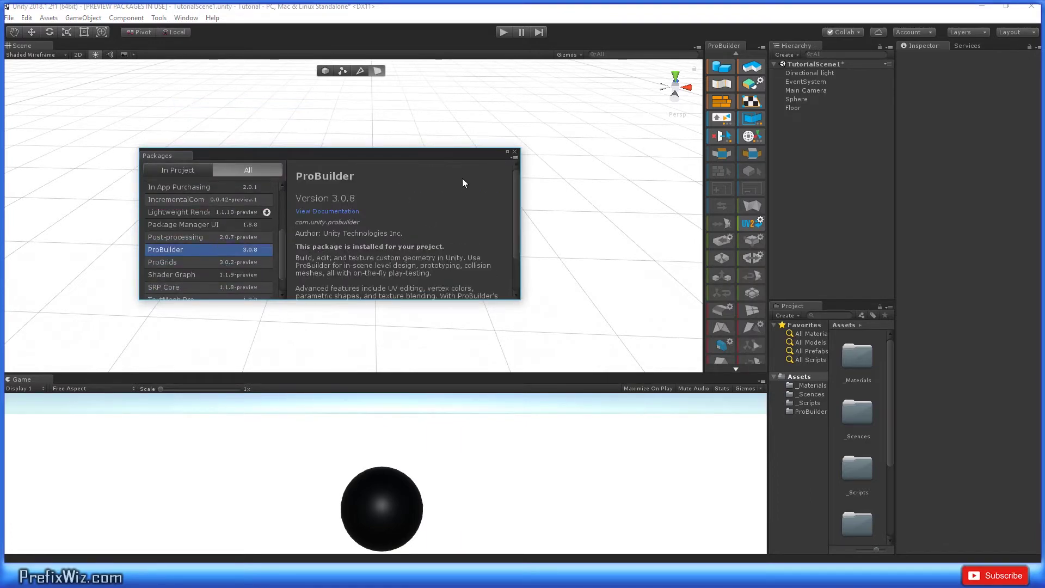
left_click(515, 152)
Step: Start a new ProBuilder Plane shape and move its preview up over the black sphere
left_click(392, 204)
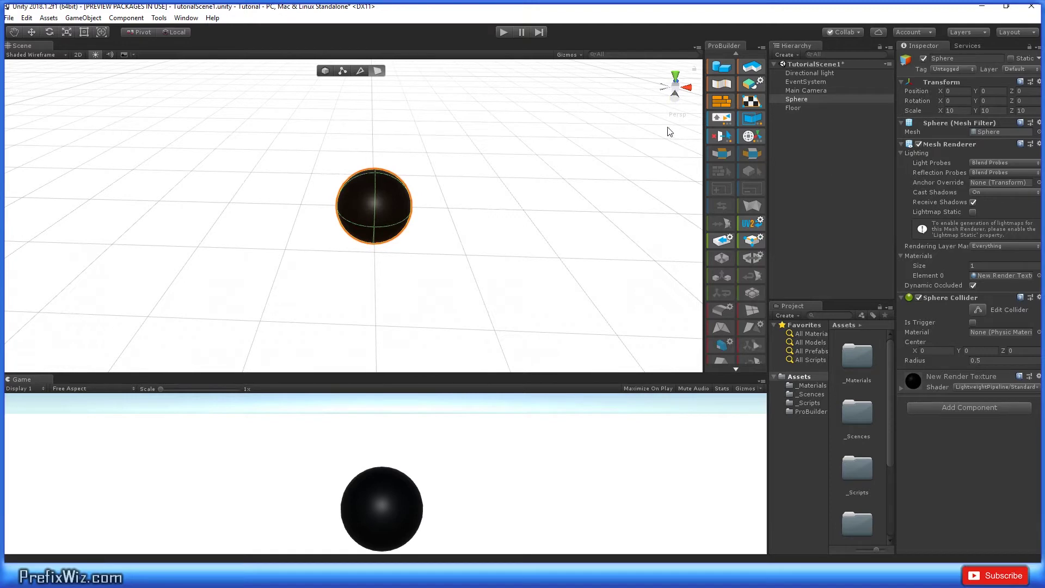
left_click(469, 212)
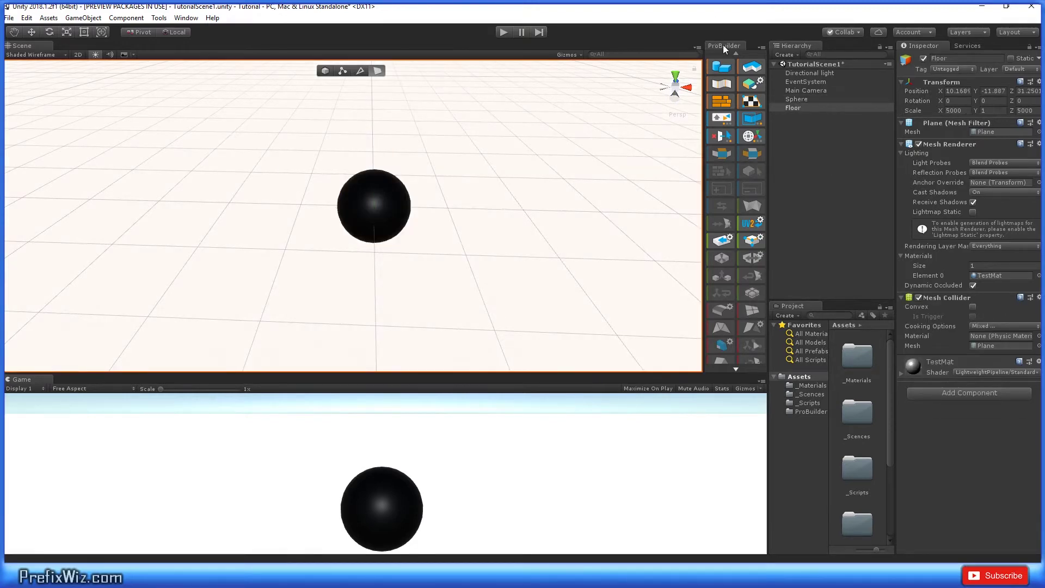
left_click(717, 64)
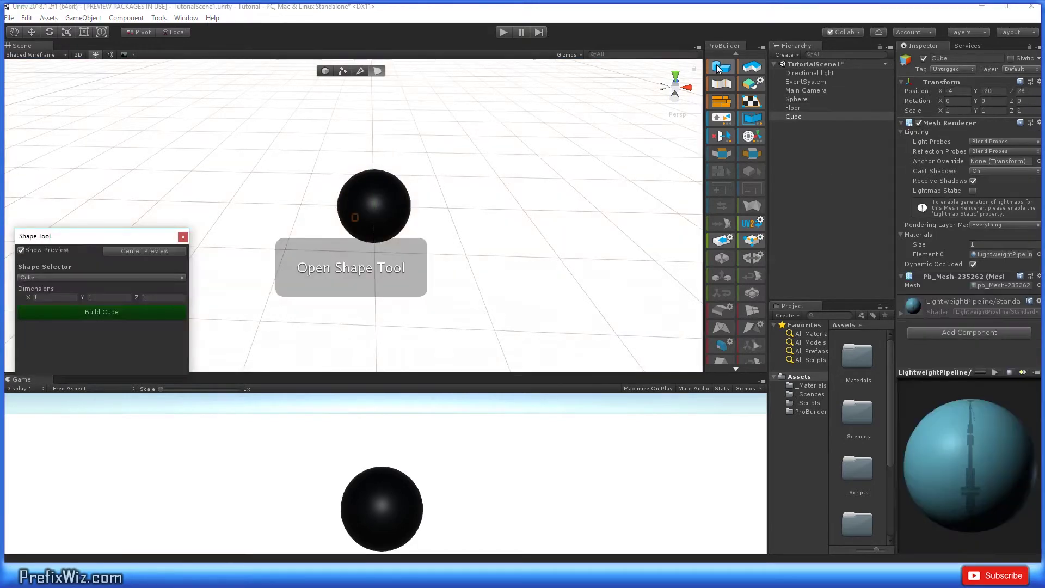
left_click(161, 279)
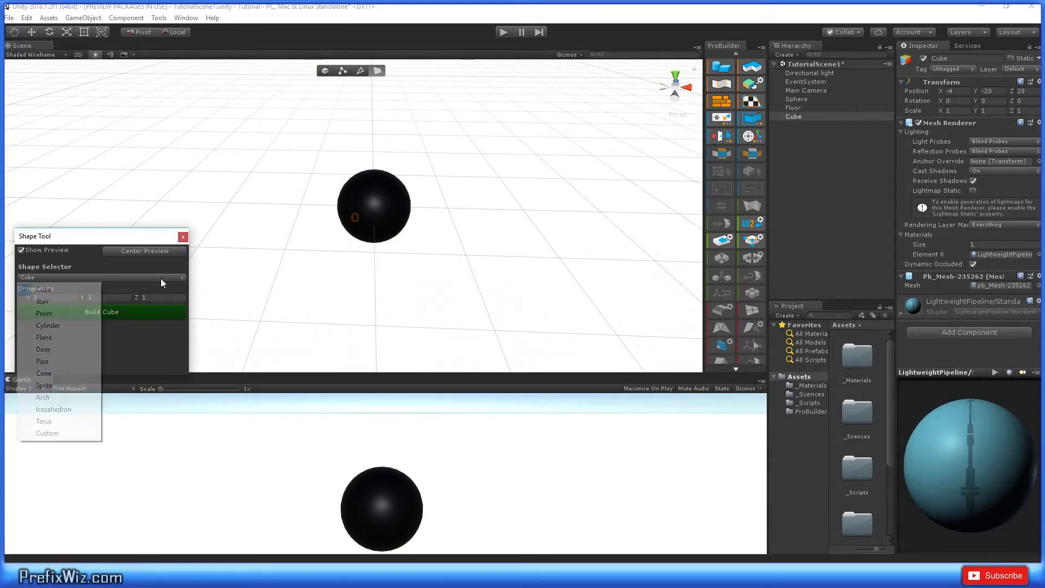
left_click(66, 339)
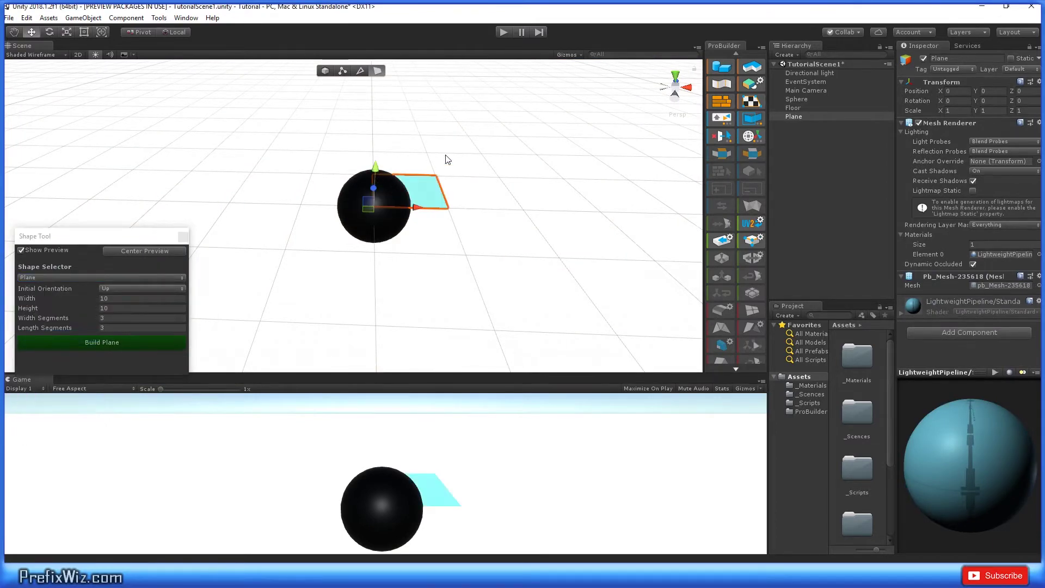
left_click_drag(378, 173, 376, 126)
left_click_drag(413, 161, 379, 162)
key("f")
key("f")
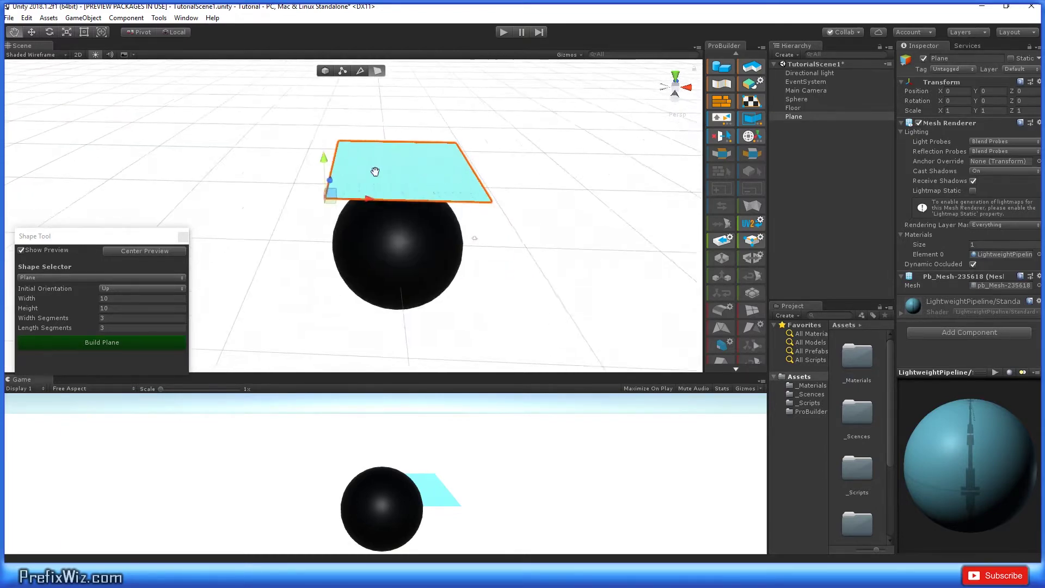
Step: Set Width and Length Segments to 50 and build the 10 by 10 plane
scroll(417, 243, "down", 3)
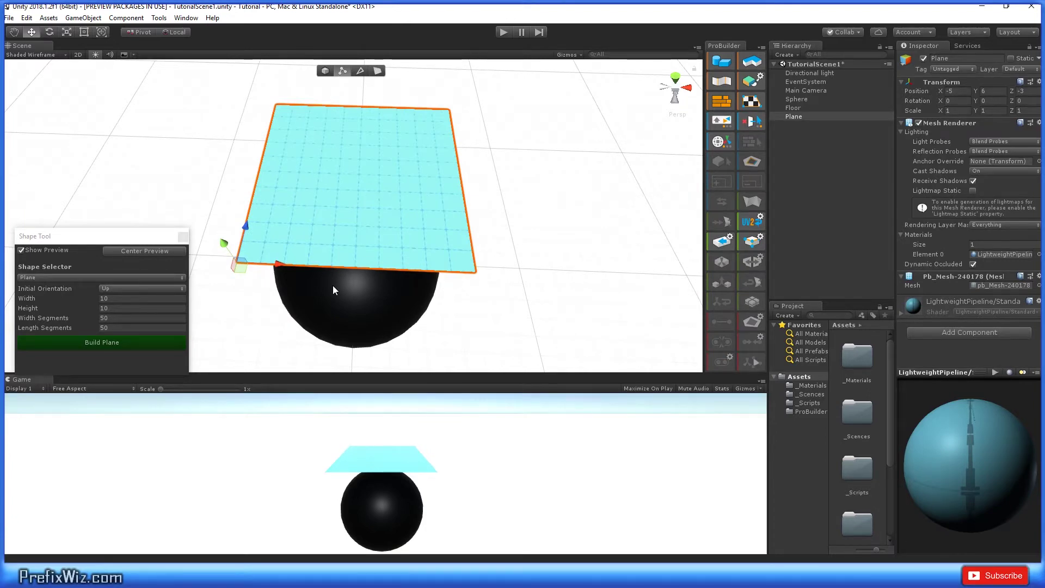
left_click(113, 328)
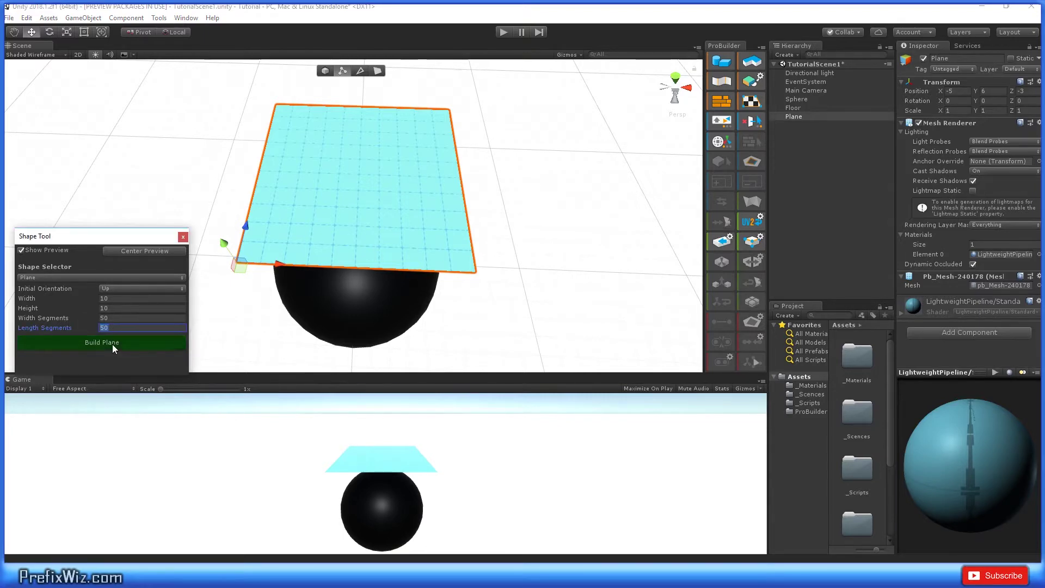
left_click(367, 204)
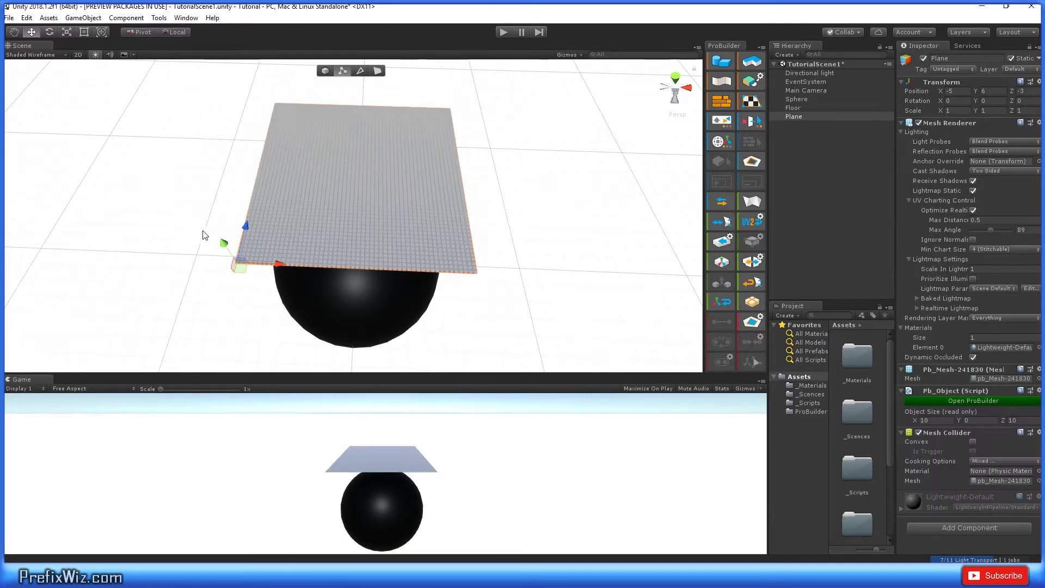
Step: Extrude the selected corner faces upward into raised blocks at the plane's corners
scroll(1038, 431, "down", 1)
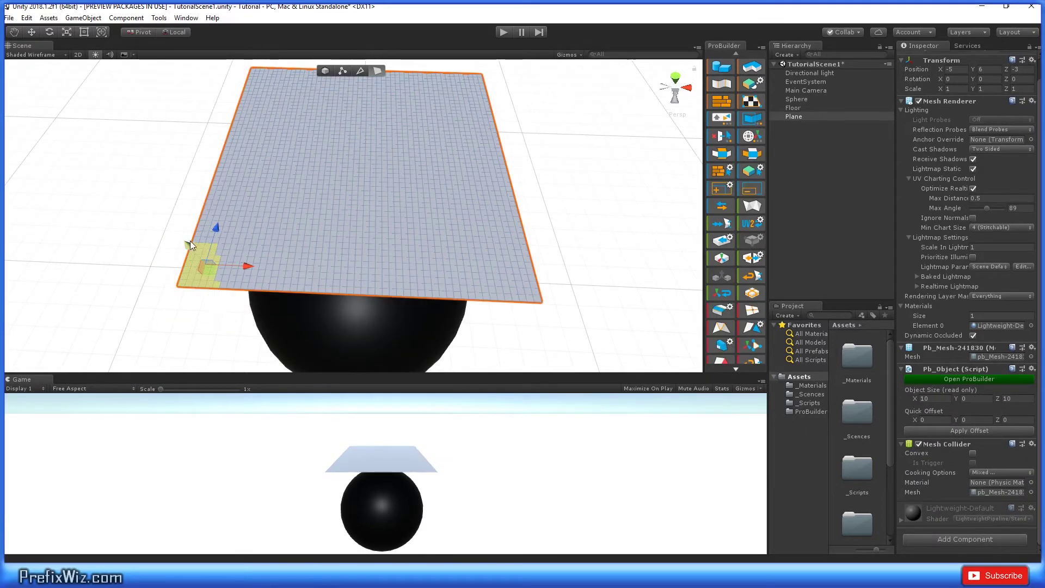
left_click_drag(190, 241, 184, 236, "shift")
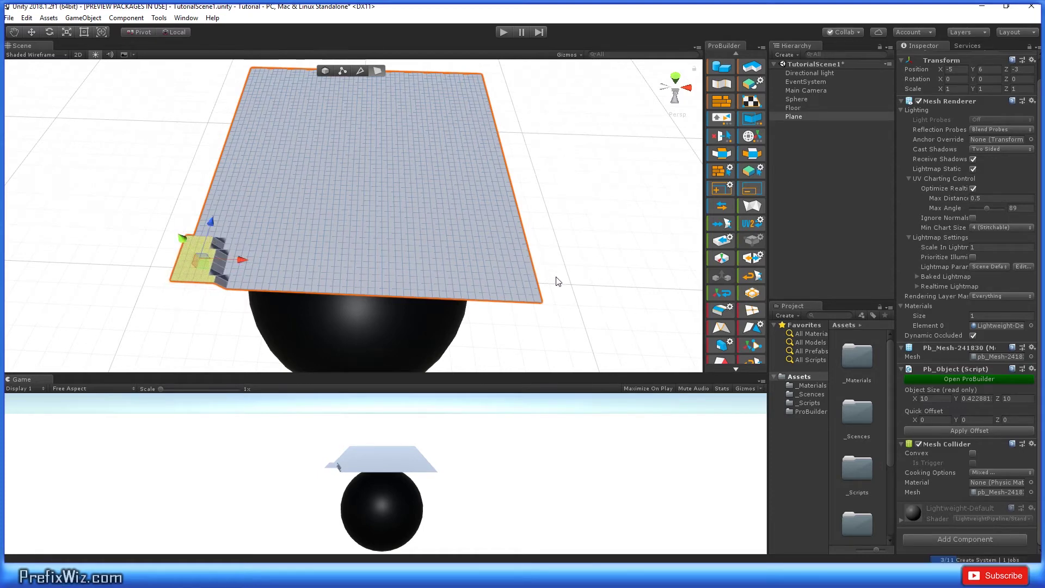
left_click(537, 289)
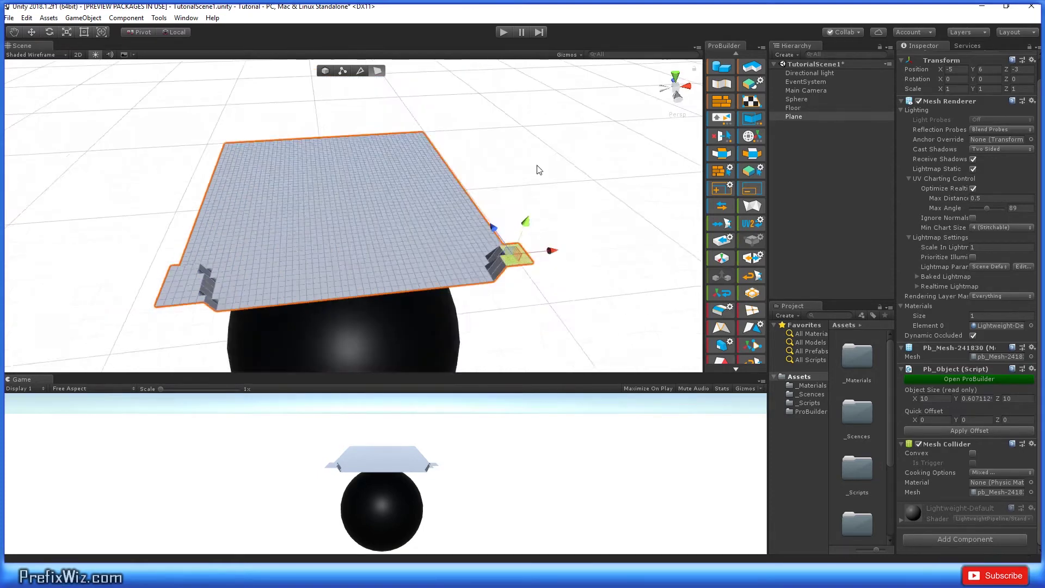
scroll(537, 168, "up", 2)
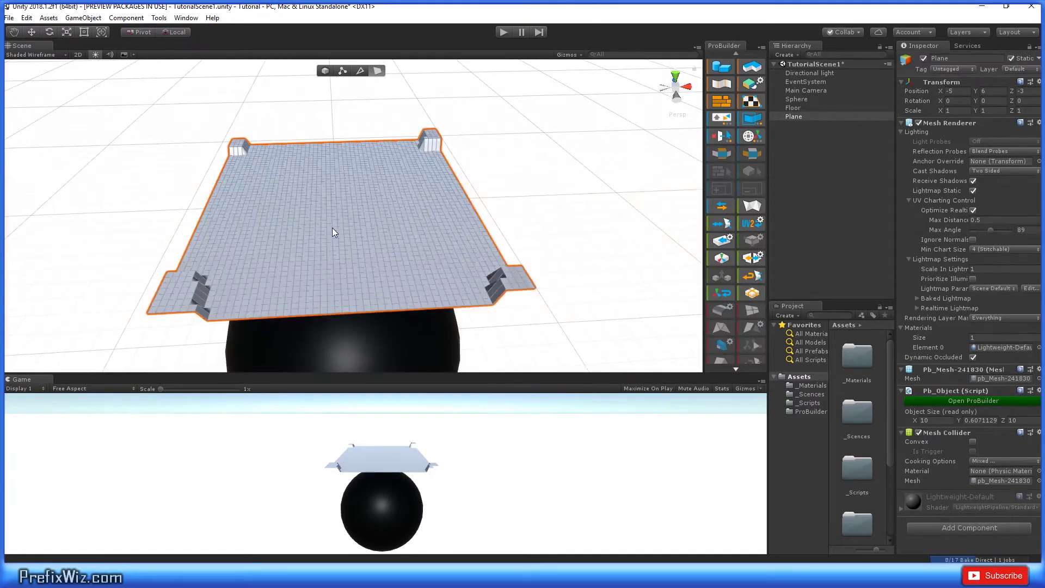
Step: Duplicate Plane, rename the copy Plane2, deactivate it, and reselect the original Plane
left_click(805, 117)
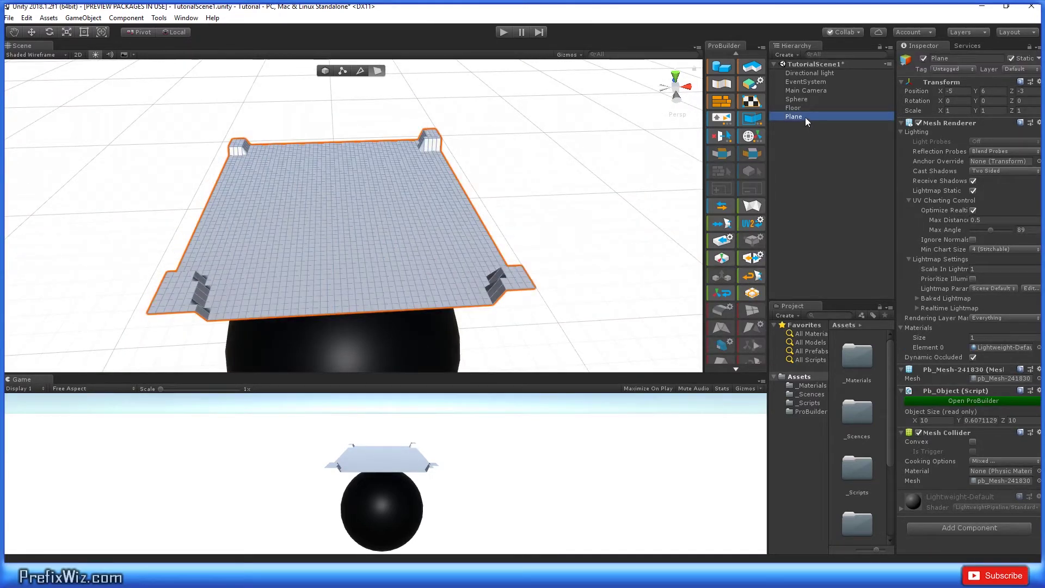
left_click(808, 107)
left_click(809, 115)
key("ctrl+d")
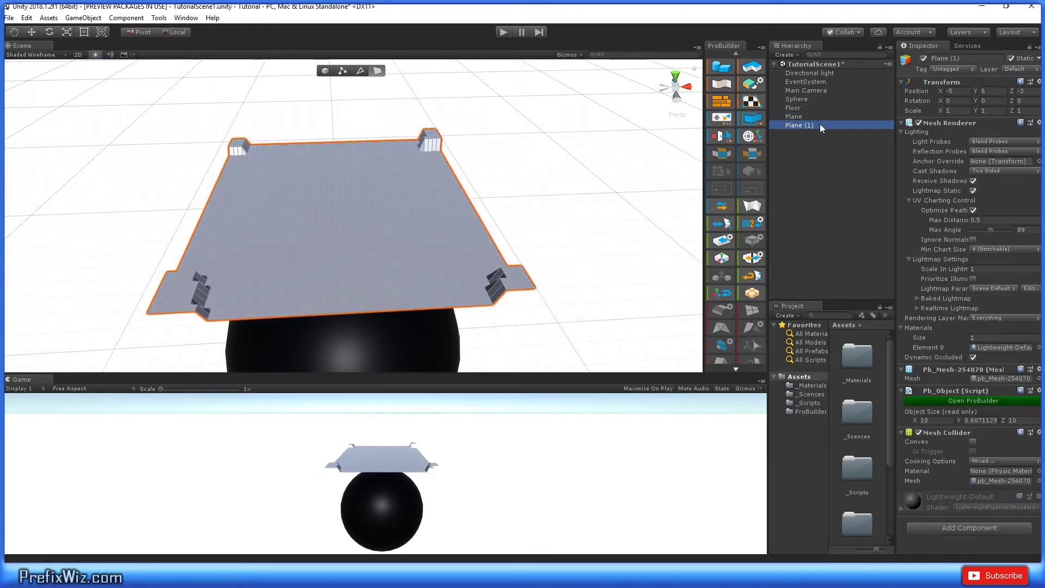
left_click(955, 59)
key("BackSpace")
key("BackSpace")
key("BackSpace")
key("BackSpace")
type("2")
left_click(924, 58)
left_click(817, 116)
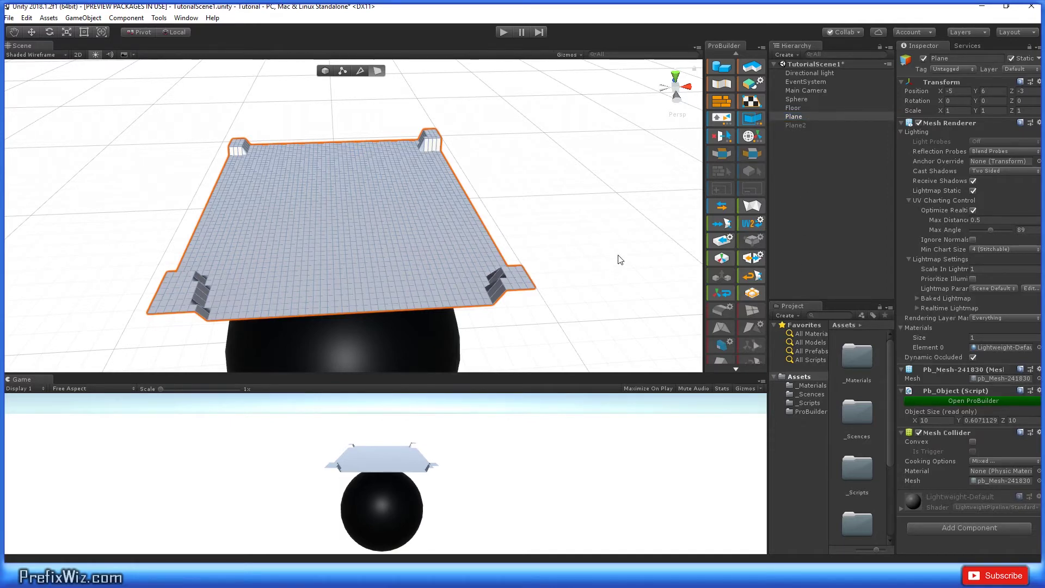
Step: Add a Physics > Cloth component to Plane and open the Console with Ctrl+Shift+C
left_click(948, 525)
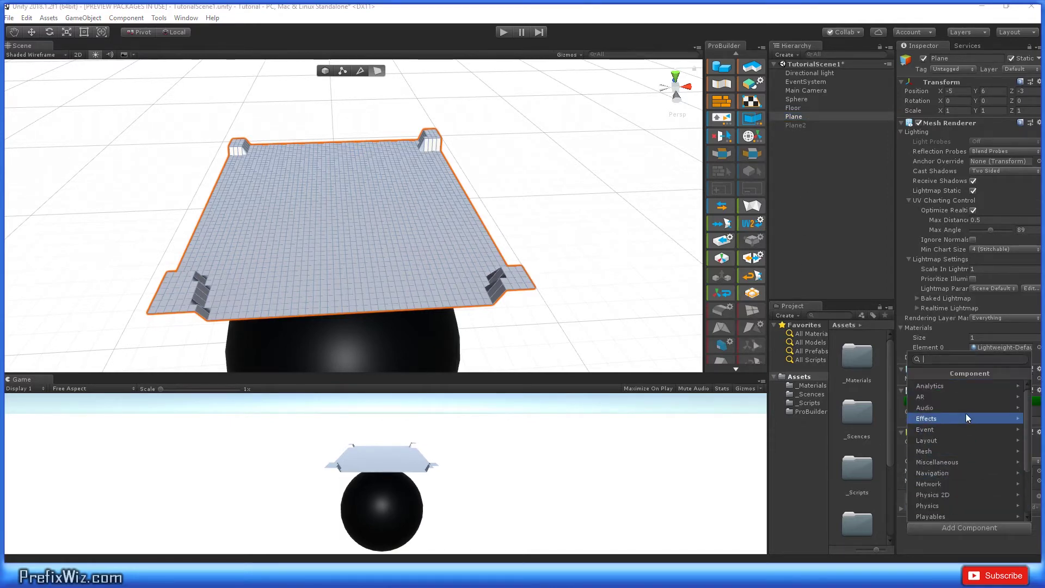
left_click(958, 505)
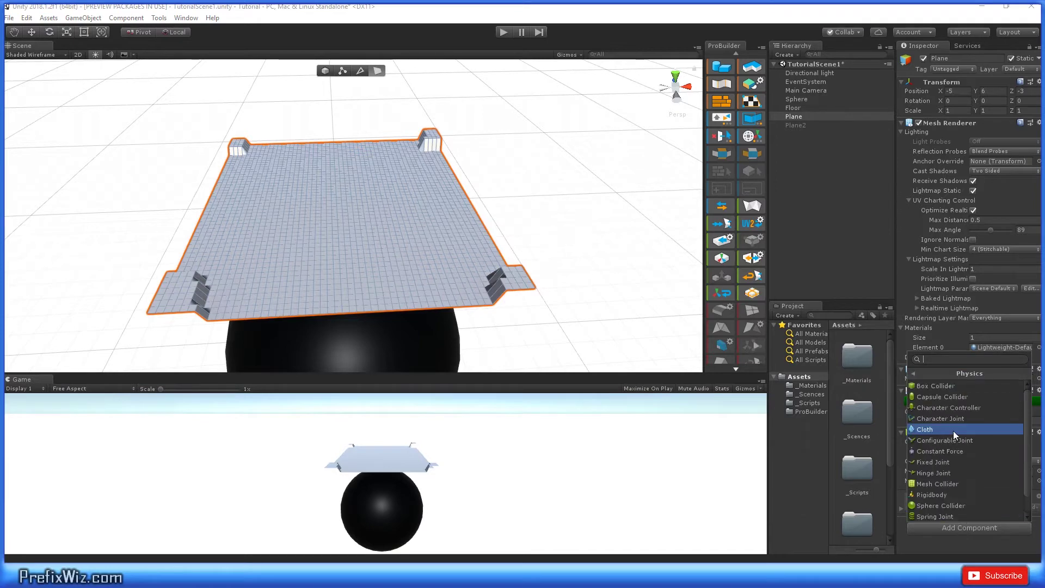
left_click(953, 430)
scroll(984, 426, "up", 3)
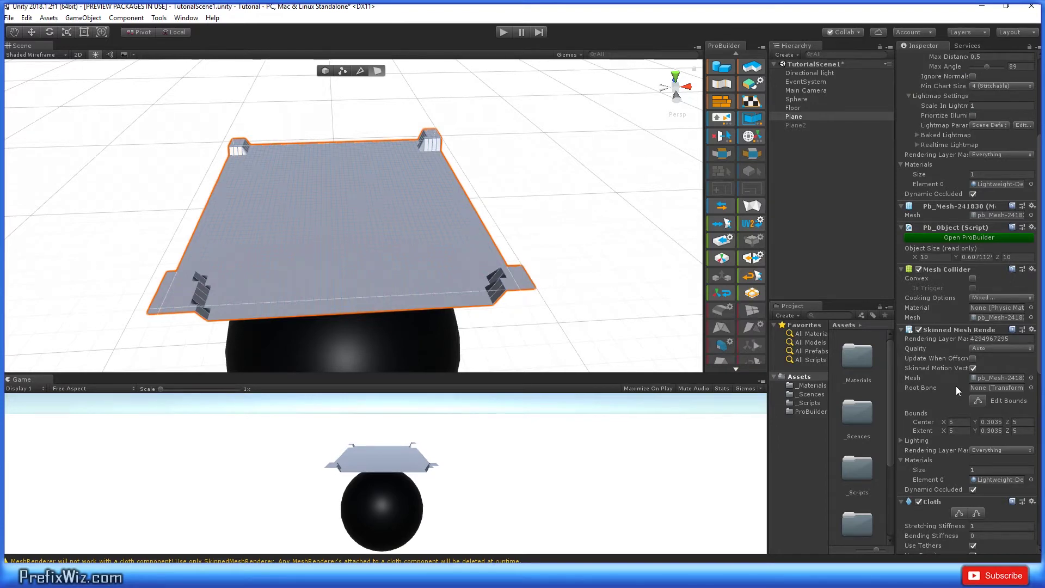
key("ctrl+shift+c")
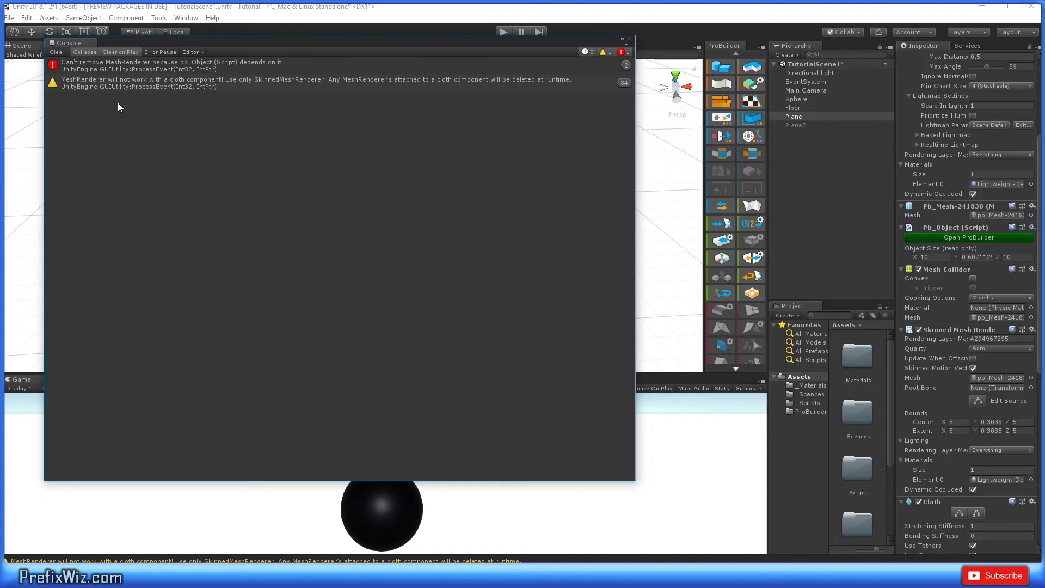
Step: Move the Console window aside to read its MeshRenderer error and warning messages
left_click_drag(230, 41, 289, 95)
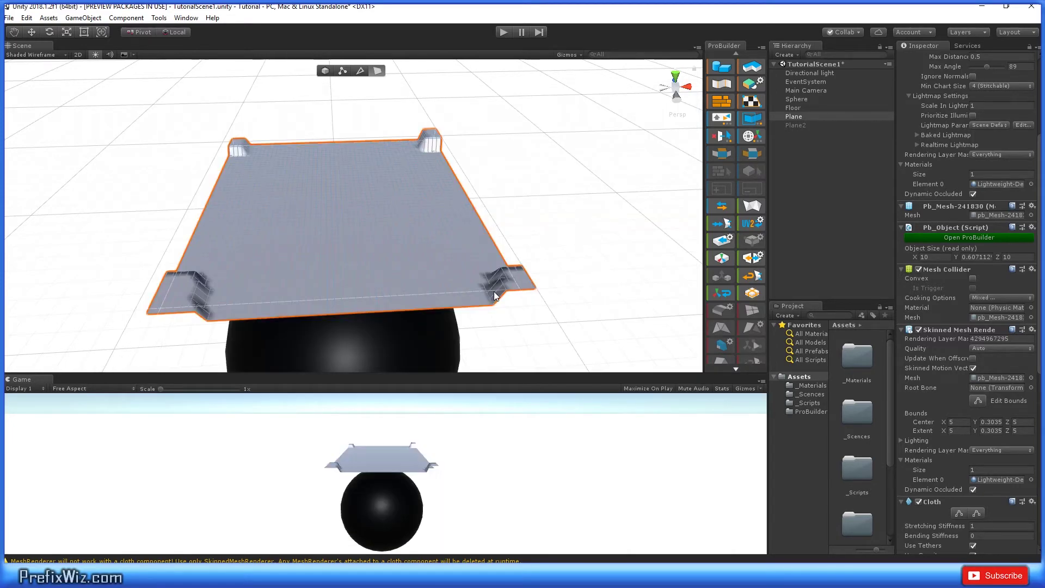
Step: Set the Cloth's Sphere Colliders size to 1 and assign Sphere to Element 0
scroll(974, 354, "down", 10)
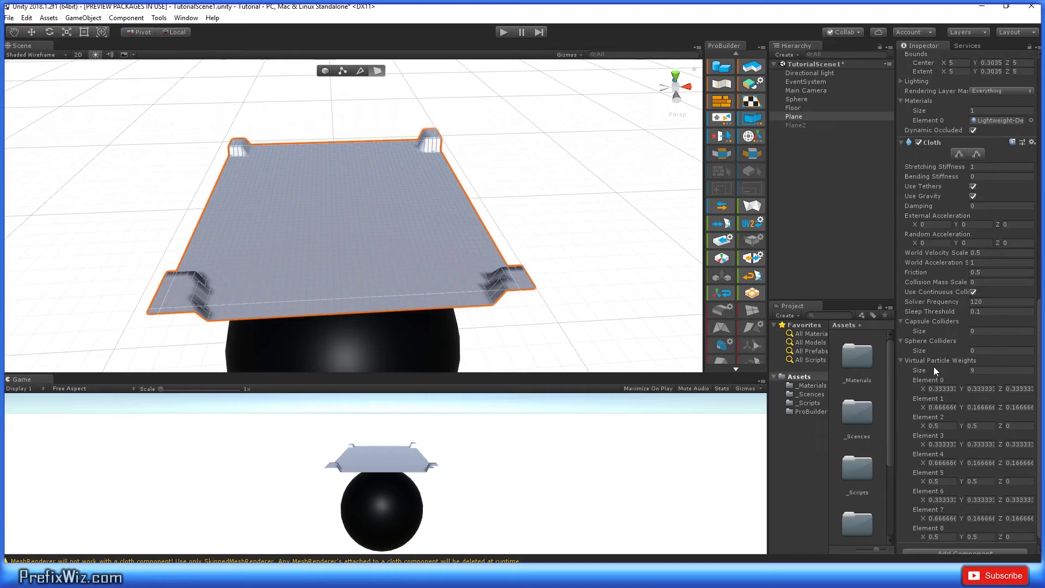
left_click(984, 352)
type("1")
key("Return")
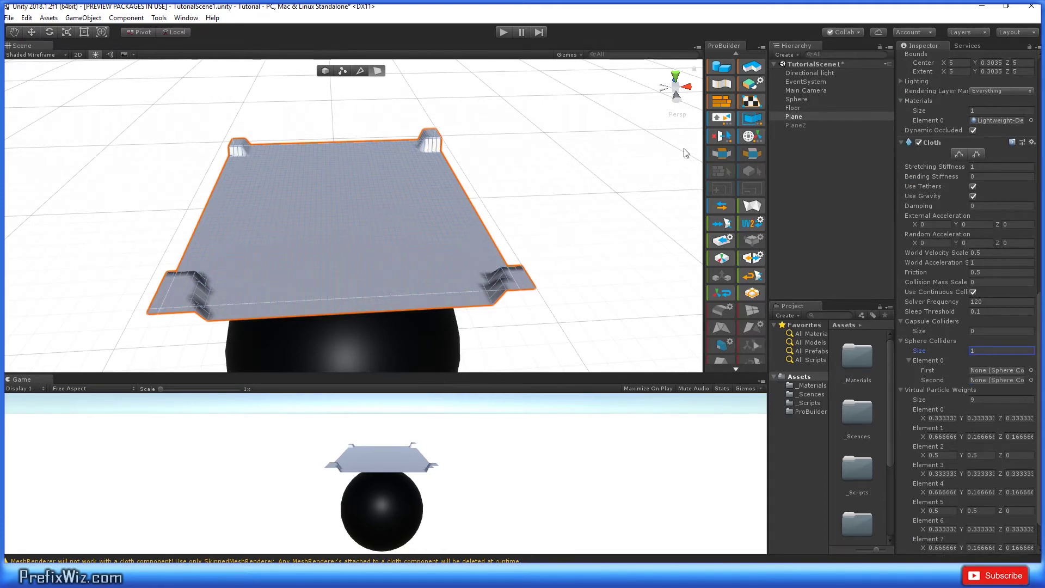
left_click_drag(803, 100, 996, 370)
scroll(681, 354, "down", 5)
scroll(977, 168, "up", 10)
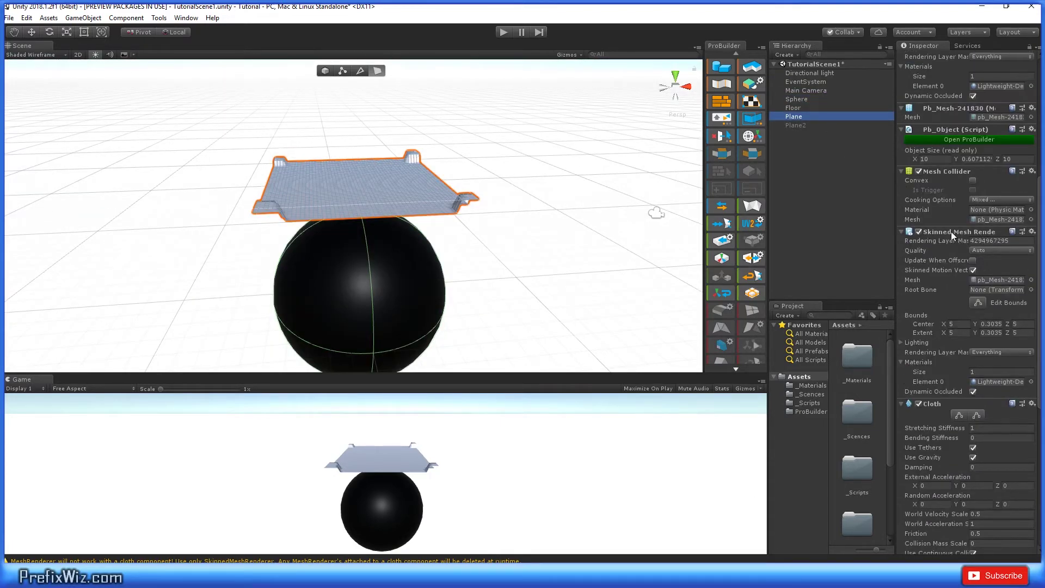
left_click(954, 245)
scroll(976, 290, "up", 10)
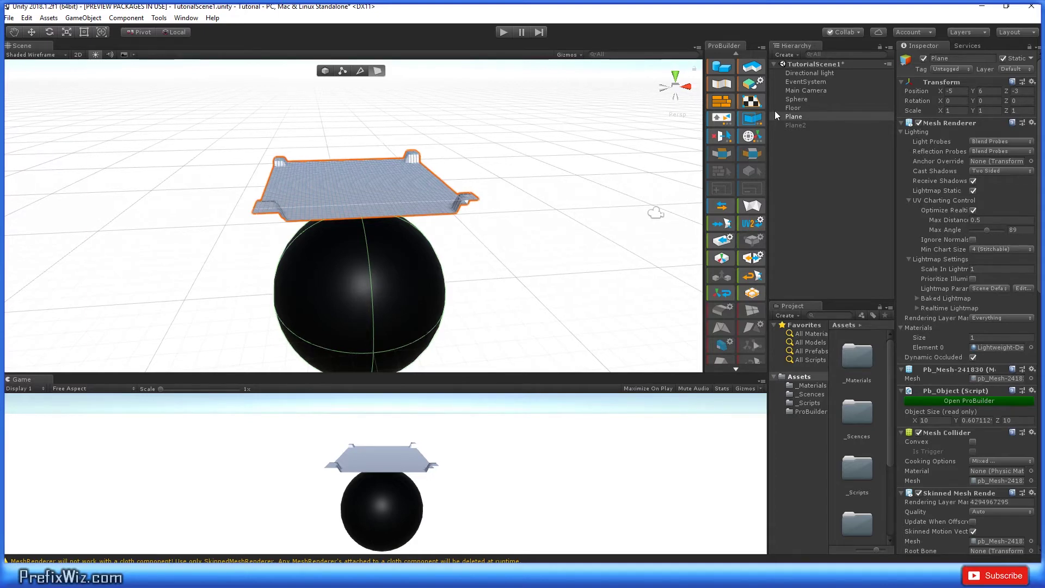
Step: Play, then pause, the scene and pan to inspect the cloth draped over the sphere
left_click(801, 117)
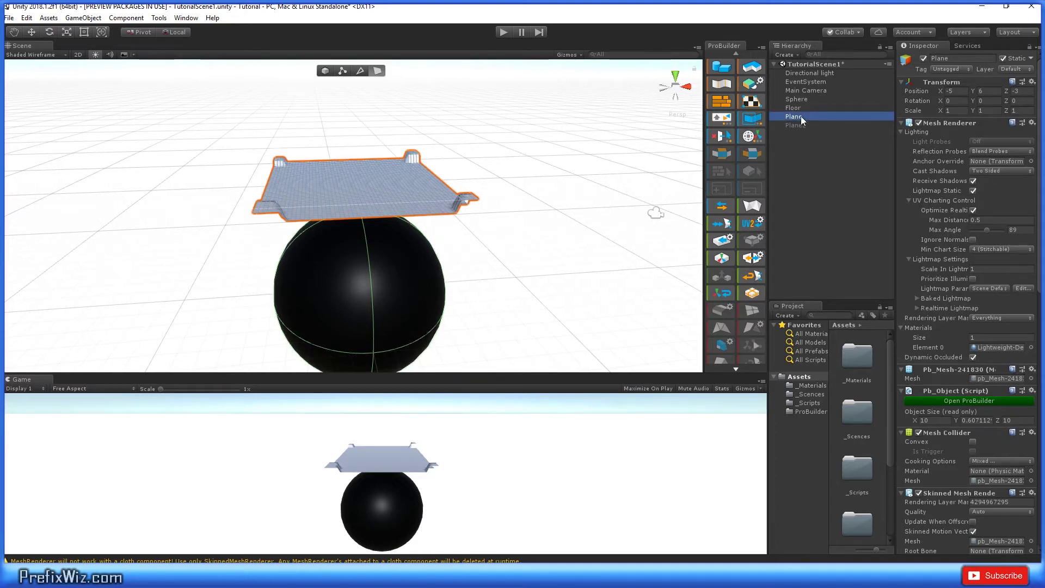
left_click(503, 31)
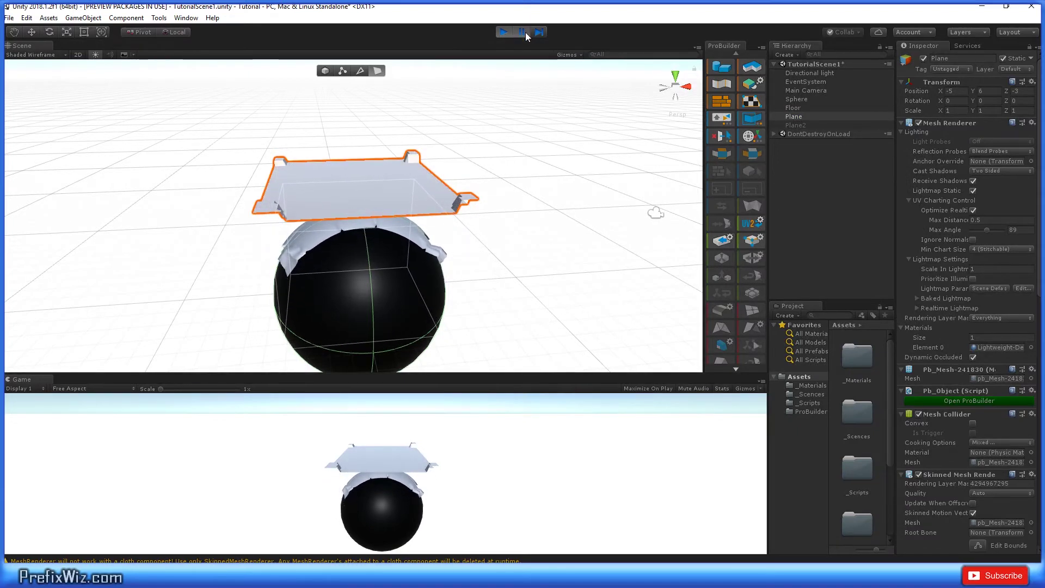
left_click(523, 31)
middle_click_drag(386, 231, 389, 160)
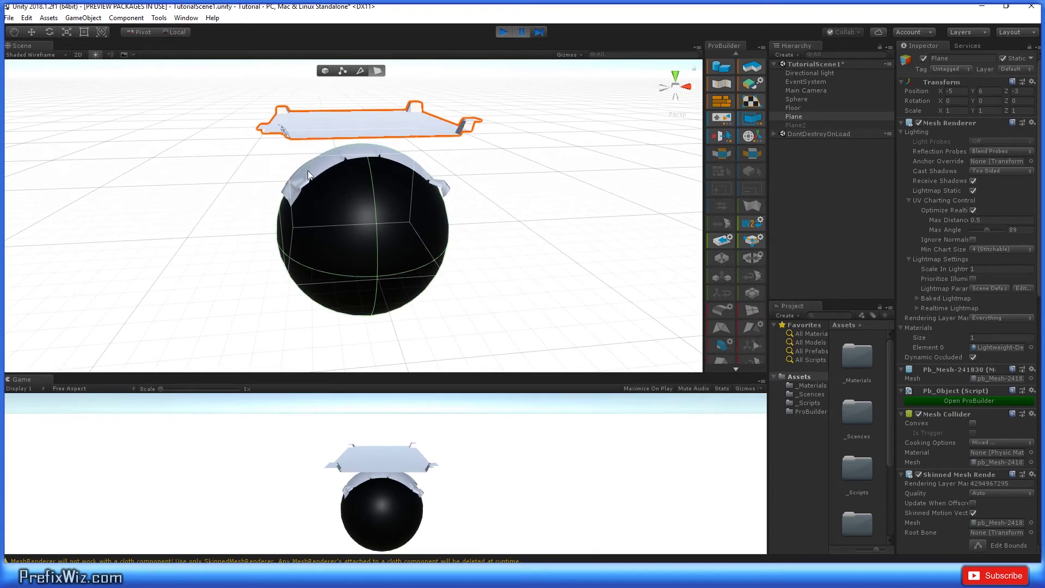
middle_click_drag(308, 186, 450, 220)
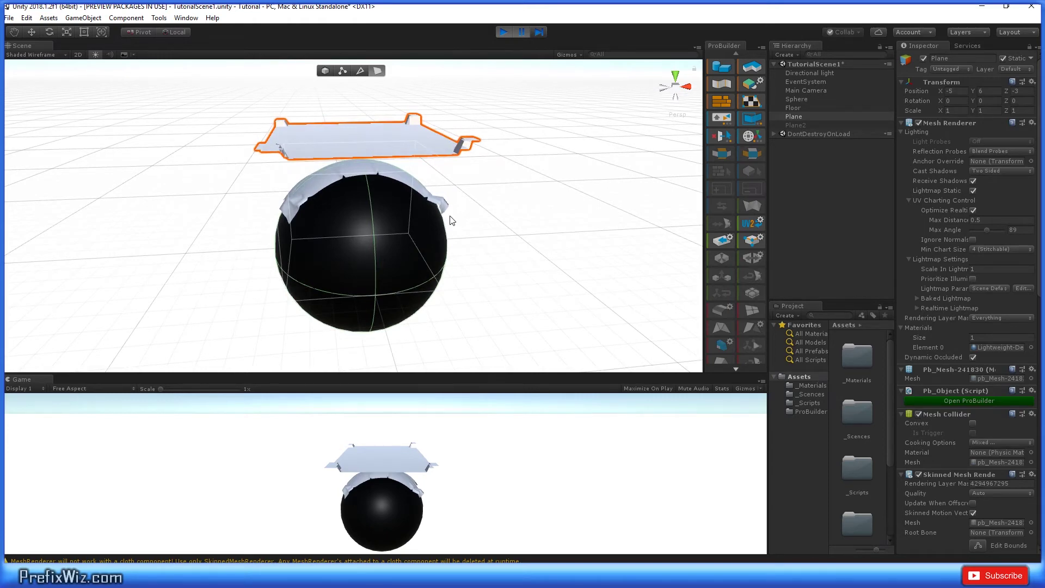
Step: Disable Plane's Mesh Renderer, test-run the scene with Ctrl+P, stop it, and reselect Plane
left_click(919, 123)
left_click(503, 32)
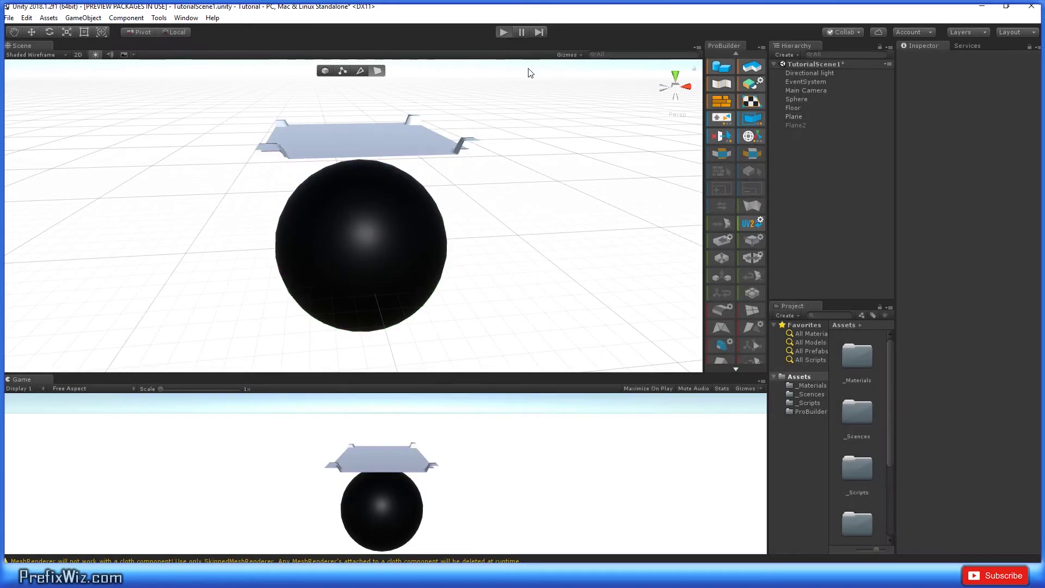
key("ctrl+p")
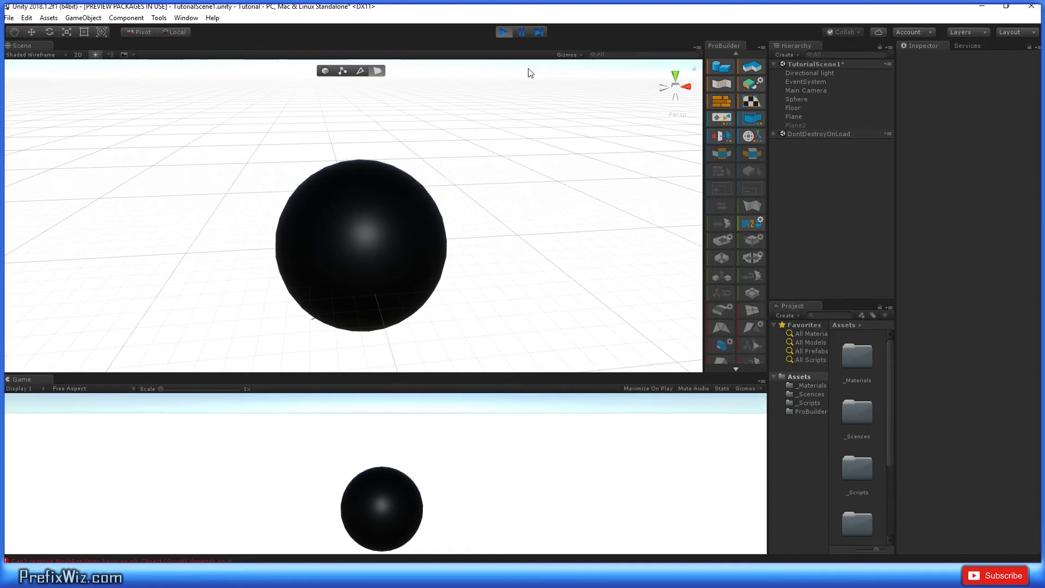
left_click(503, 32)
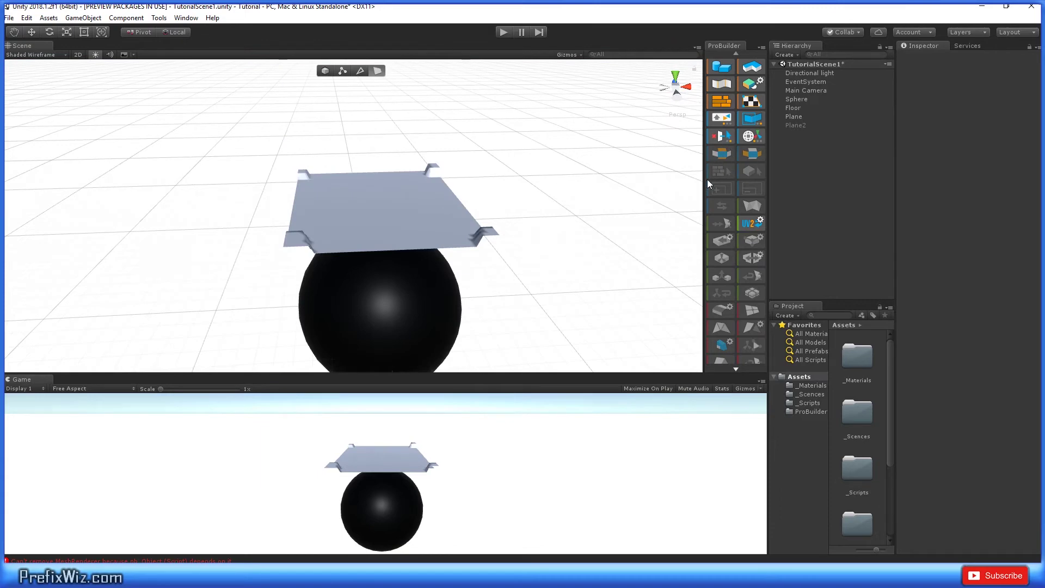
left_click(412, 217)
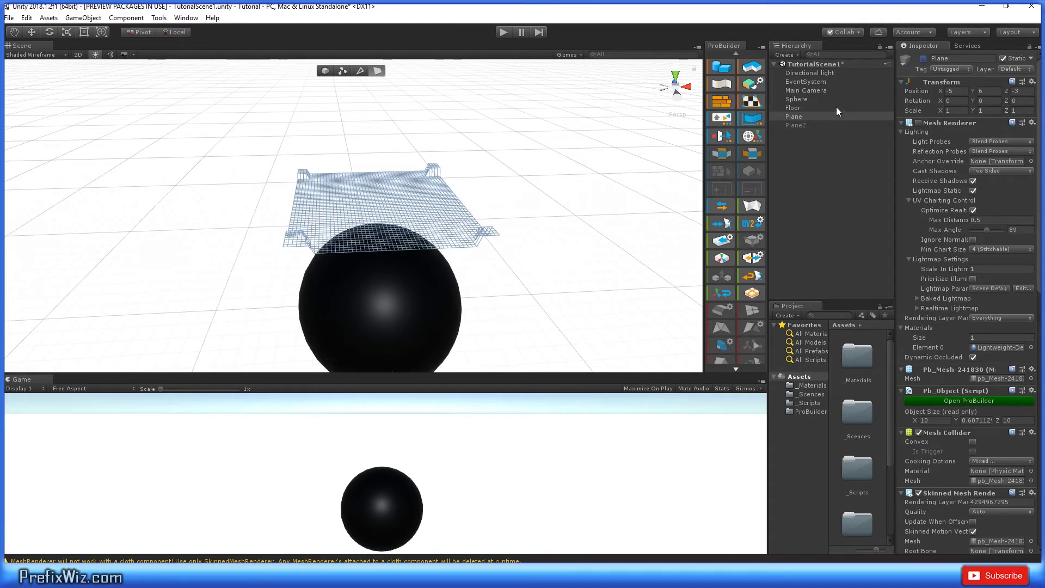
Step: Activate Plane2 and export it as an OBJ model named 'Cloth' into Assets
left_click(824, 123)
left_click(924, 59)
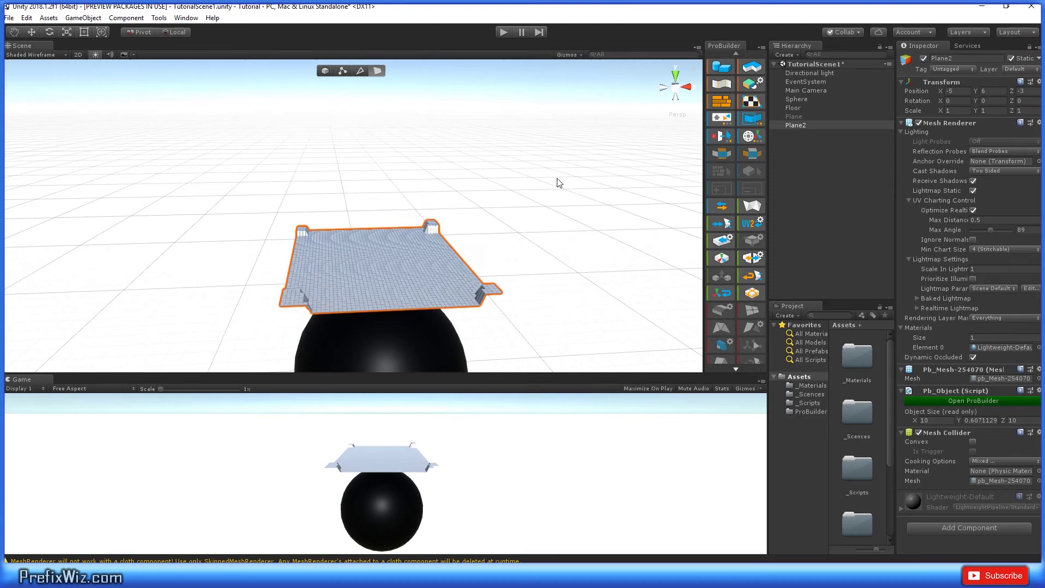
left_click(723, 241)
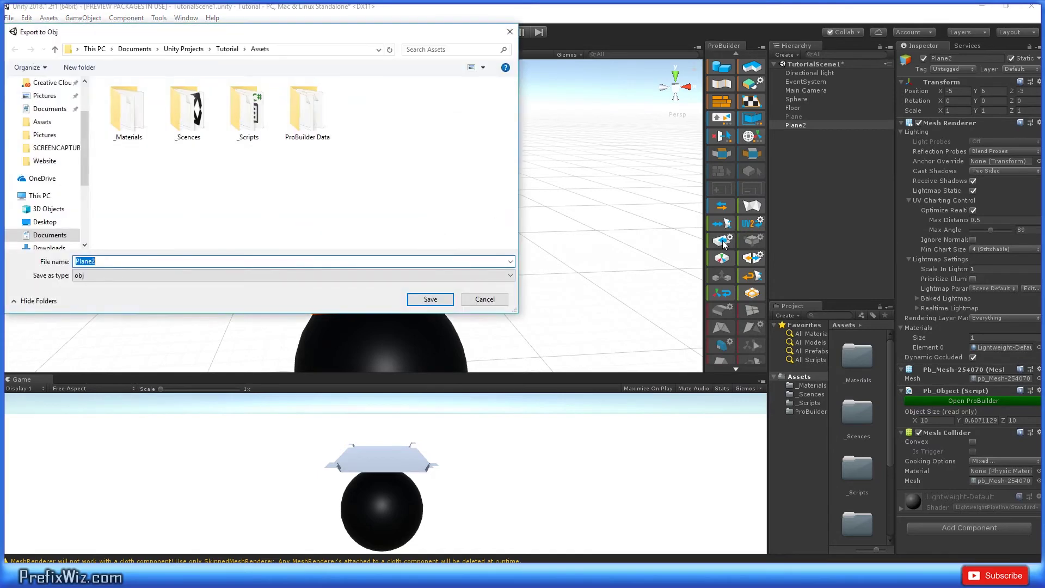
type("Cloth")
left_click(444, 302)
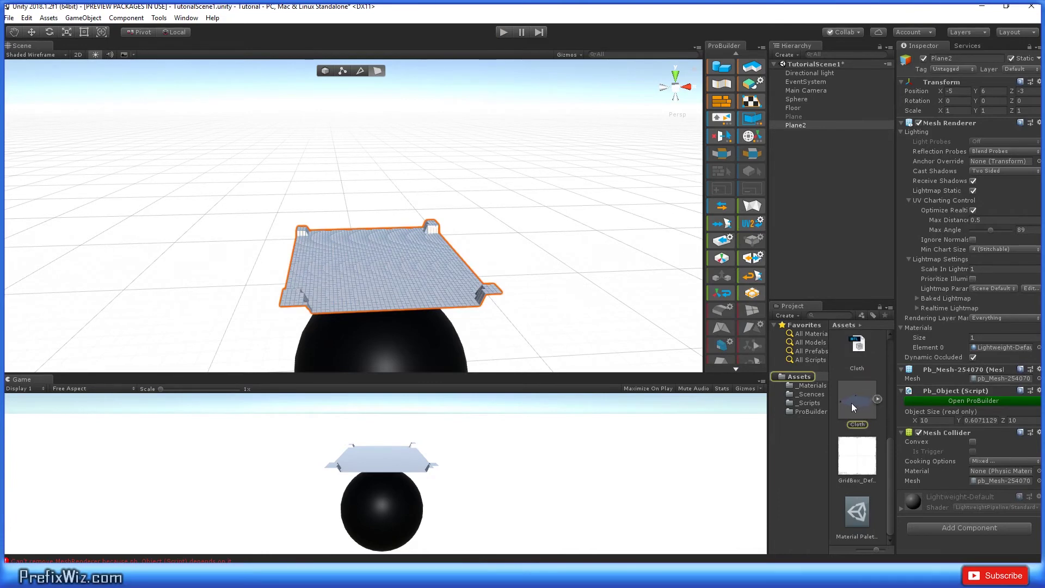
Step: Place the exported Cloth model beside the plane and rename its child mesh to 'Cloth'
left_click_drag(863, 404, 550, 339)
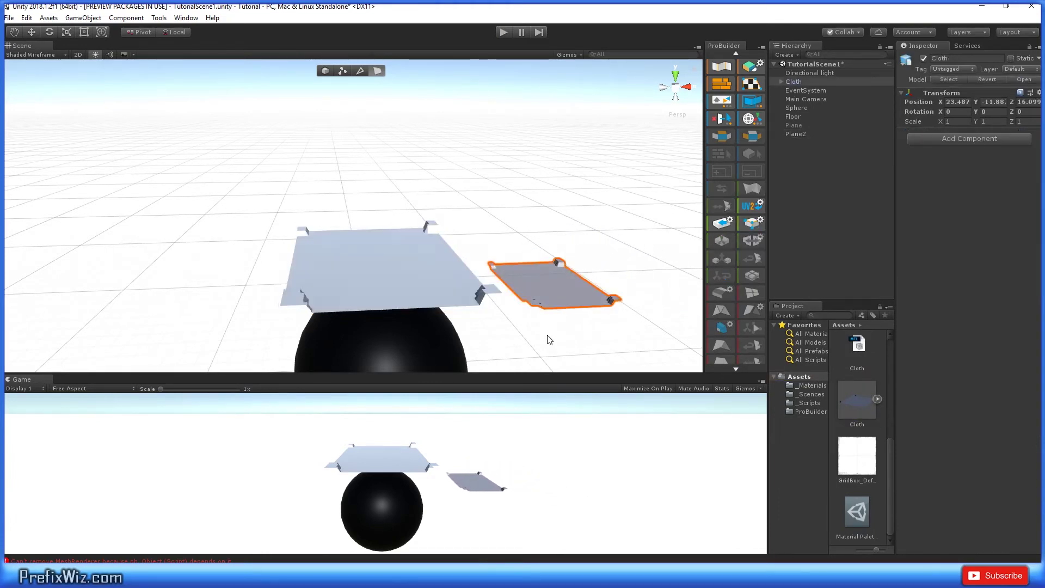
left_click(781, 81)
left_click(804, 91)
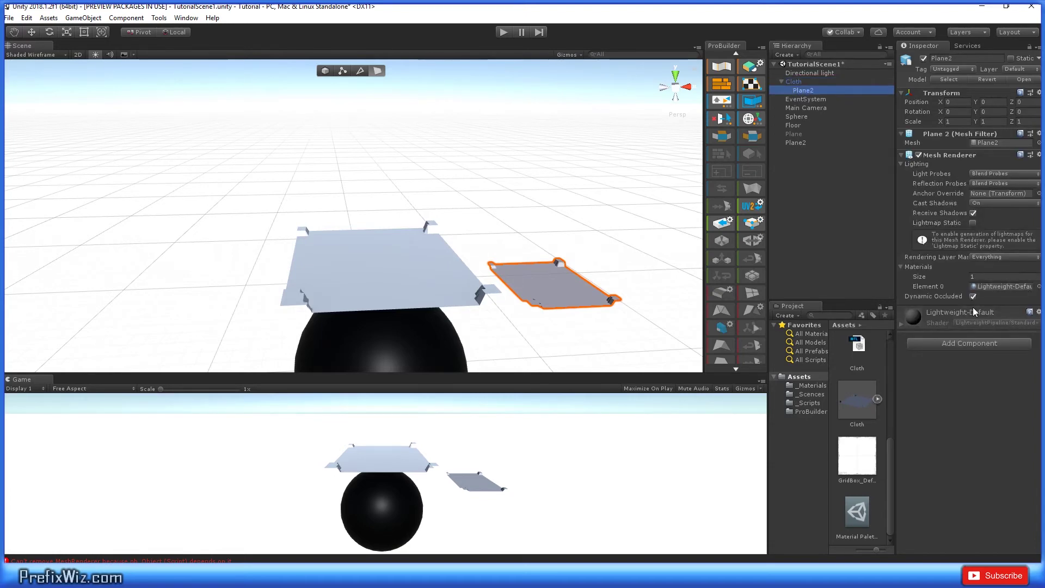
left_click(823, 91)
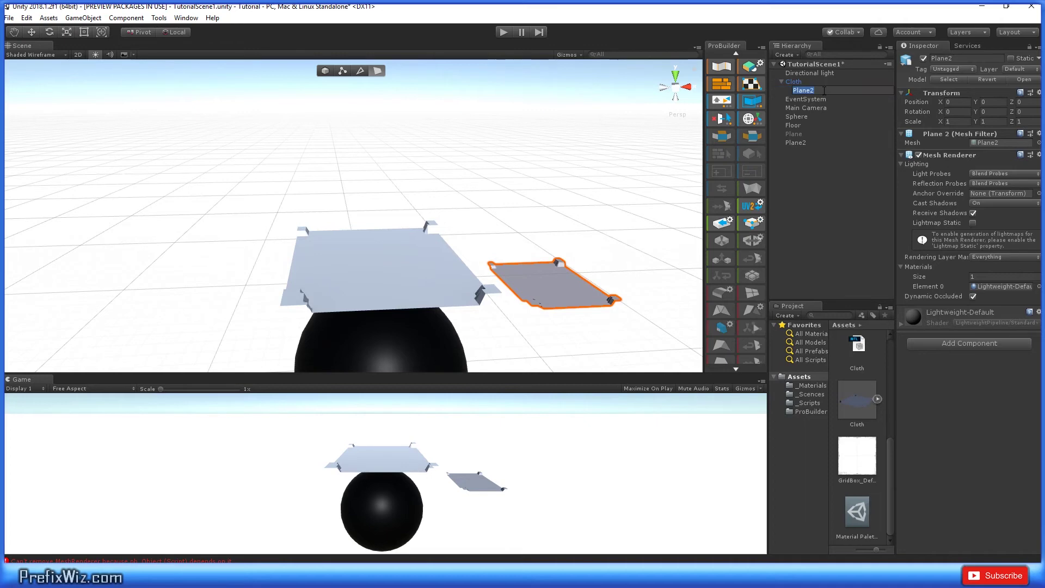
type("Cloth")
key("Return")
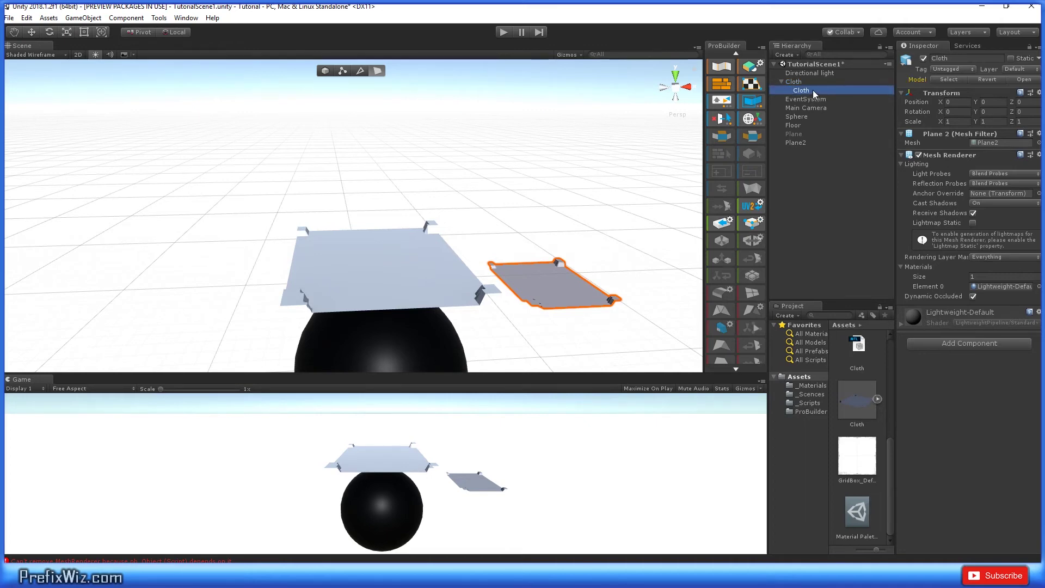
Step: Move the child Cloth to the top level and delete the empty parent
left_click_drag(813, 91, 814, 178)
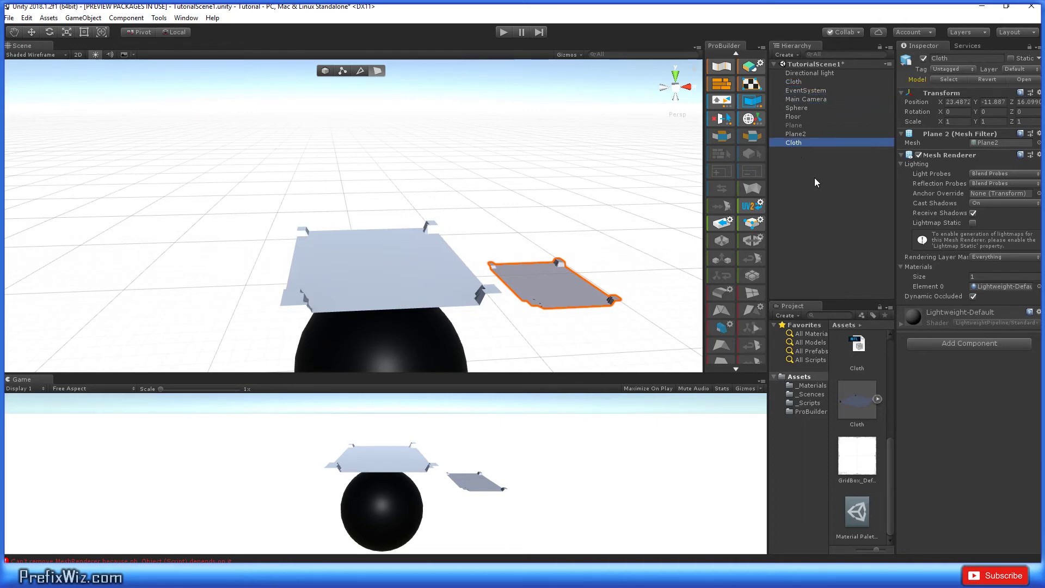
left_click(801, 81)
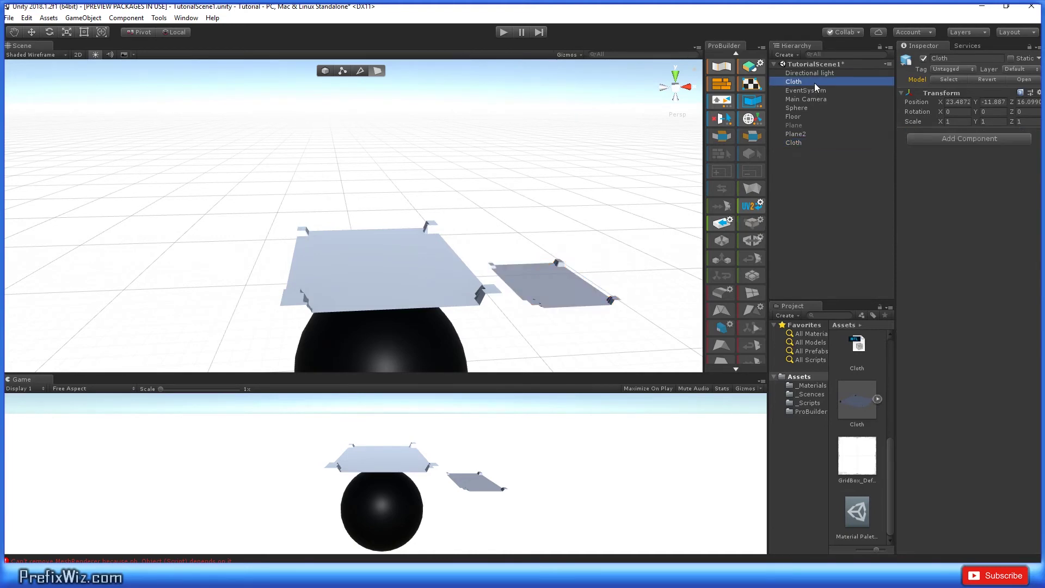
key("Delete")
Step: Add a Physics > Cloth component to the standalone Cloth object
left_click(798, 134)
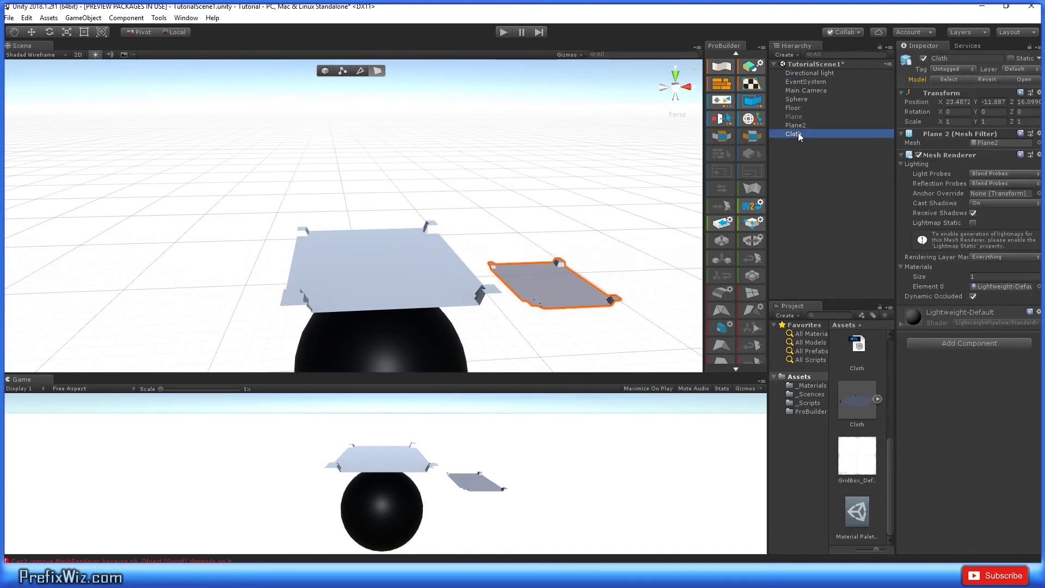
left_click(963, 347)
left_click(978, 545)
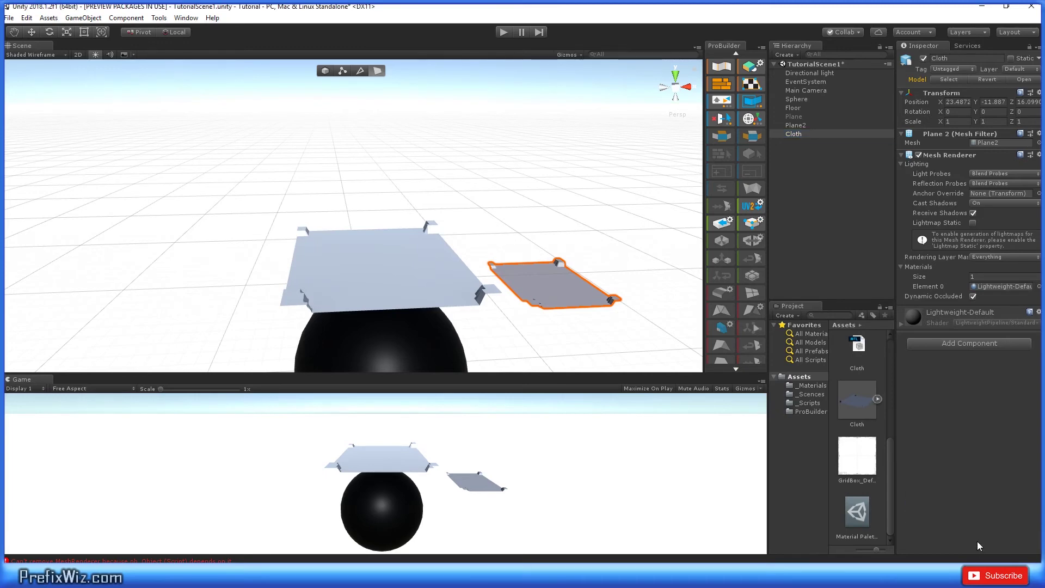
left_click(979, 347)
left_click(961, 502)
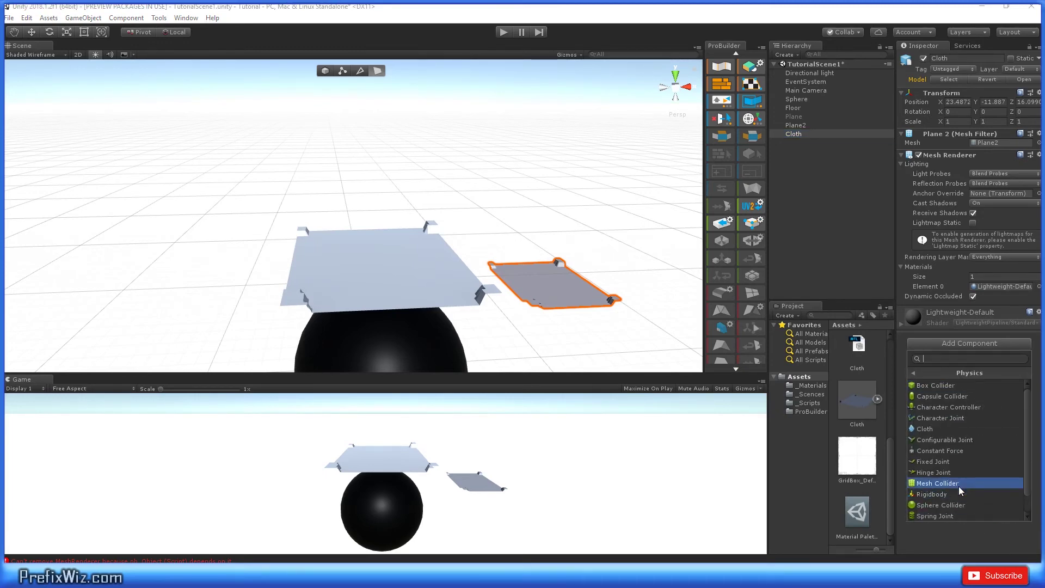
left_click(951, 429)
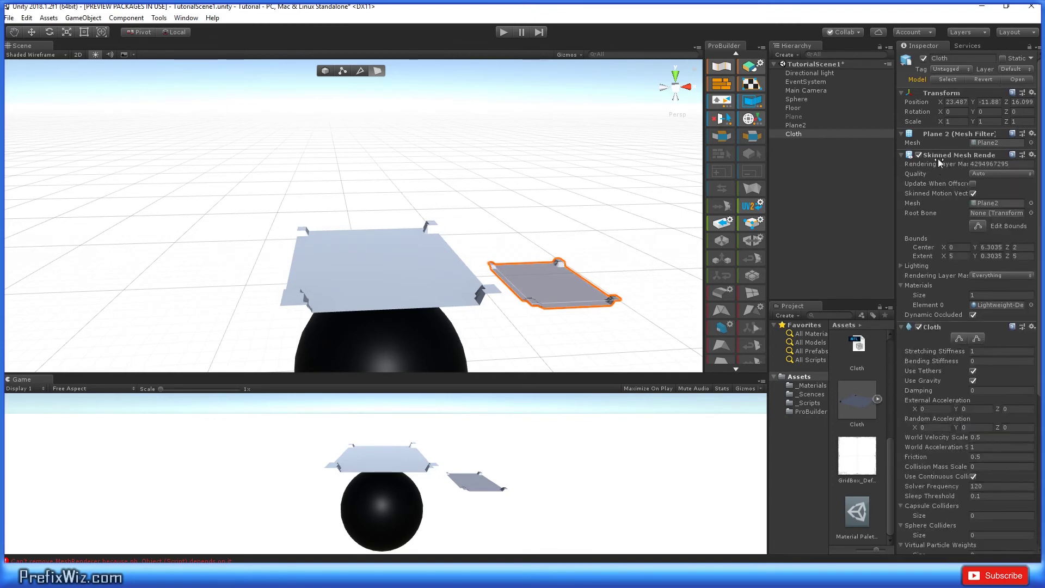
Step: Set the Cloth object's Transform position to 0, 0, 0
left_click(961, 101)
type("0")
left_click(990, 102)
type("0")
left_click(1021, 102)
type("0")
key("Return")
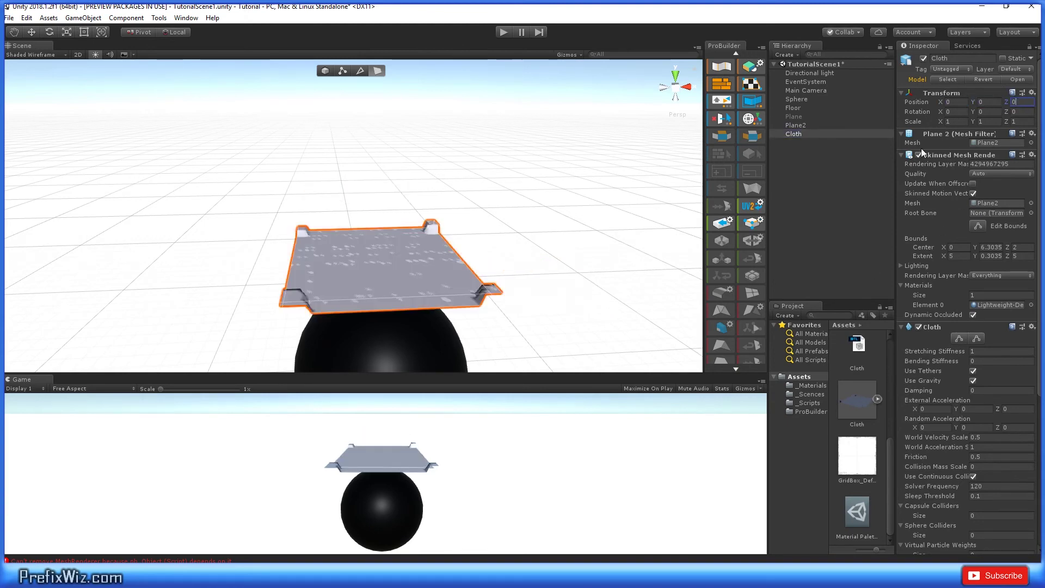
Step: Give the Cloth component one sphere collider slot and assign the Sphere to it
left_click(403, 297)
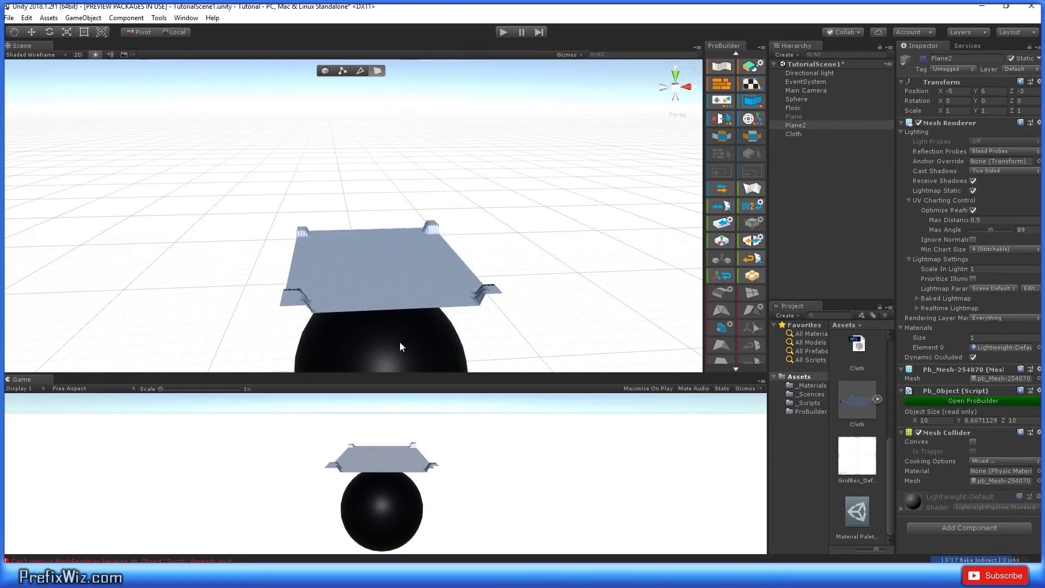
left_click(804, 133)
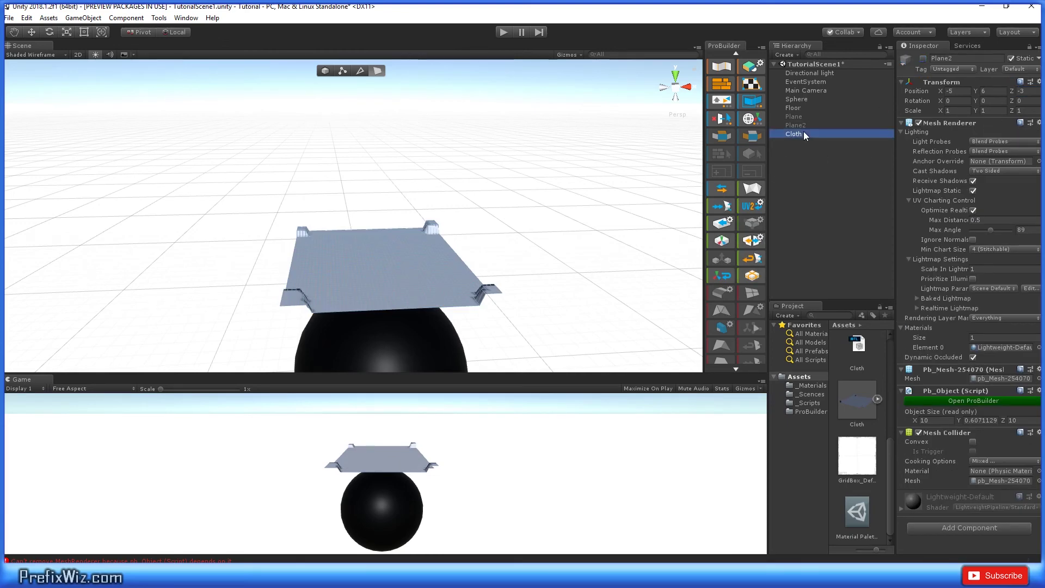
scroll(926, 326, "down", 10)
left_click(919, 373)
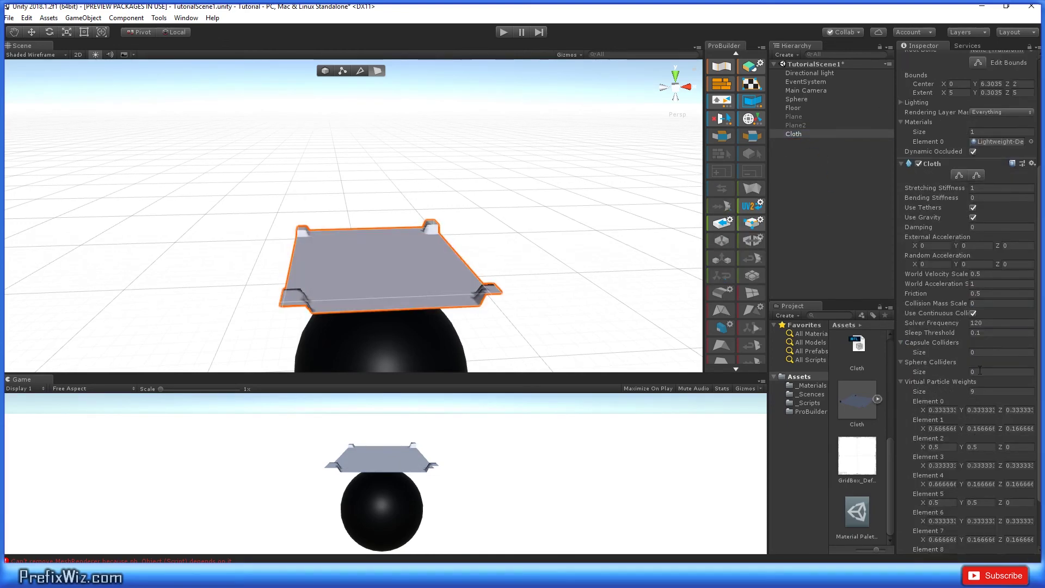
type("1")
key("Return")
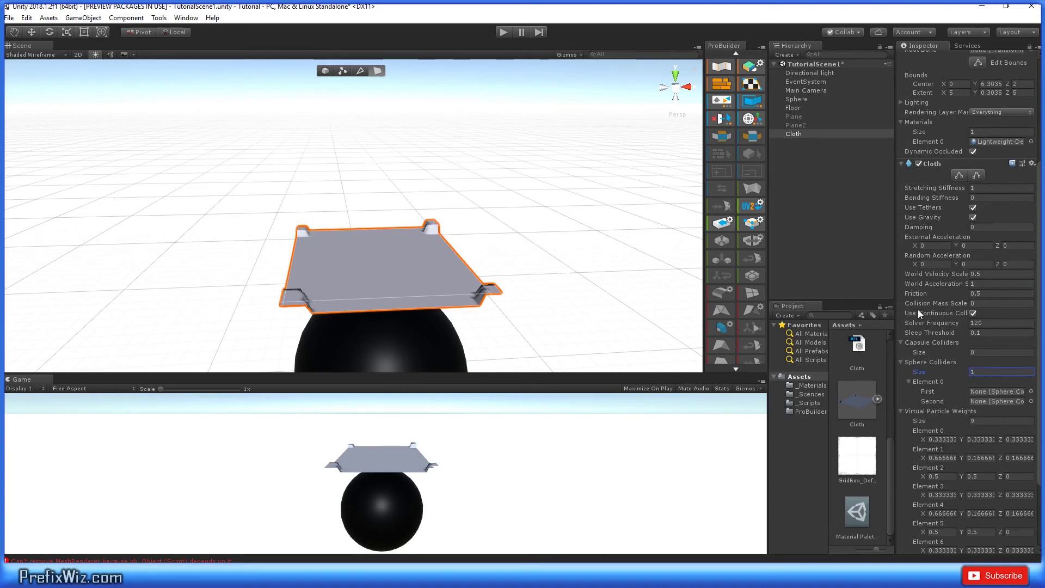
left_click_drag(802, 100, 999, 391)
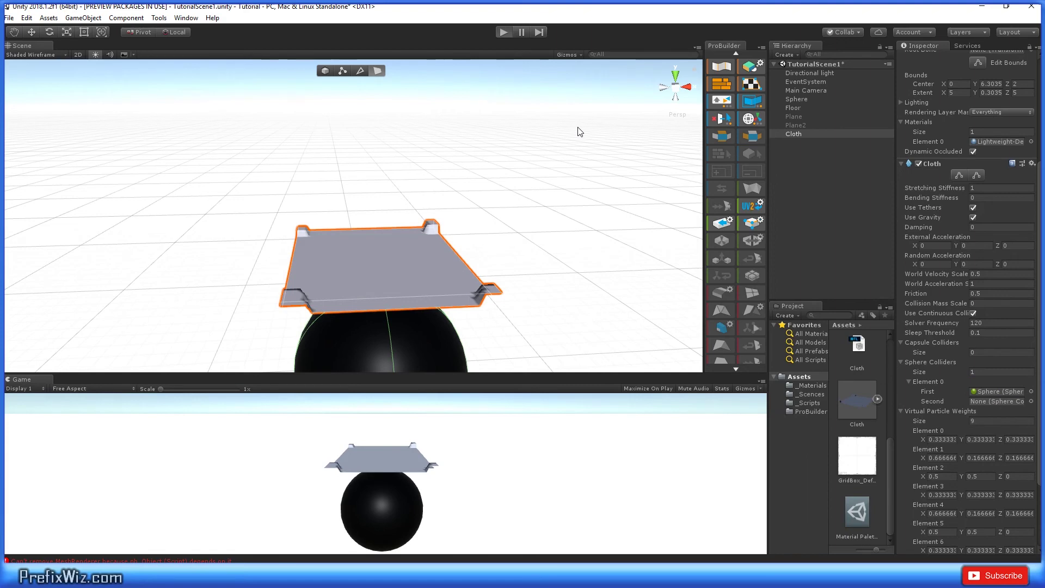
Step: Play the scene with the sphere and cloth framed, then restart play to watch the drape
key("ctrl+p")
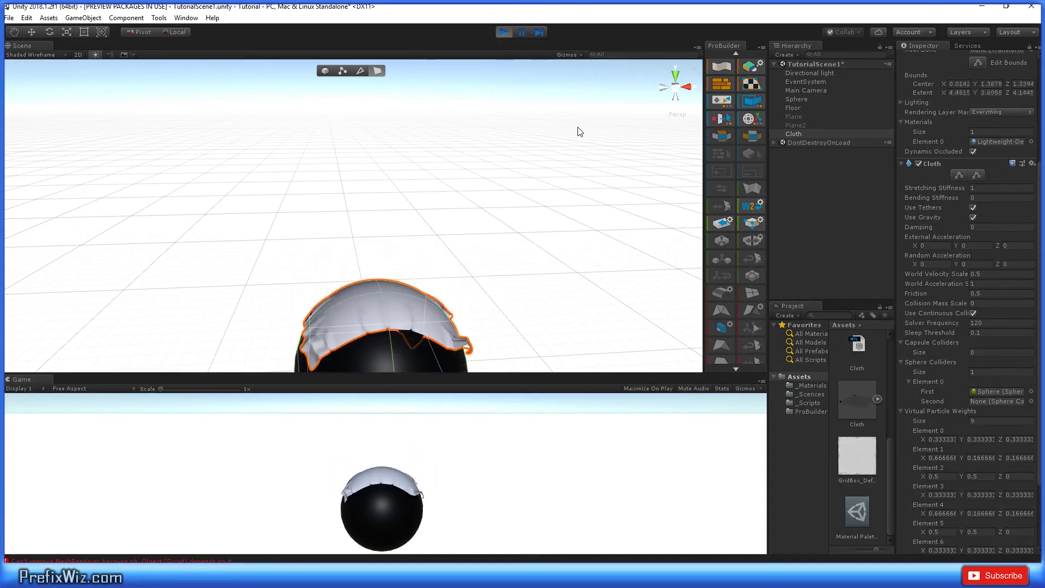
key("f")
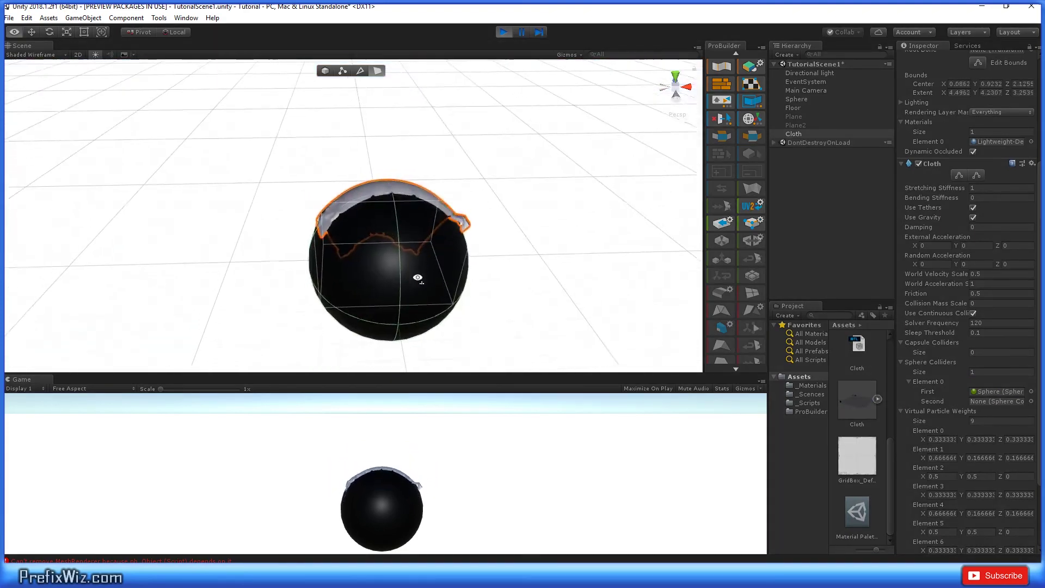
left_click(505, 33)
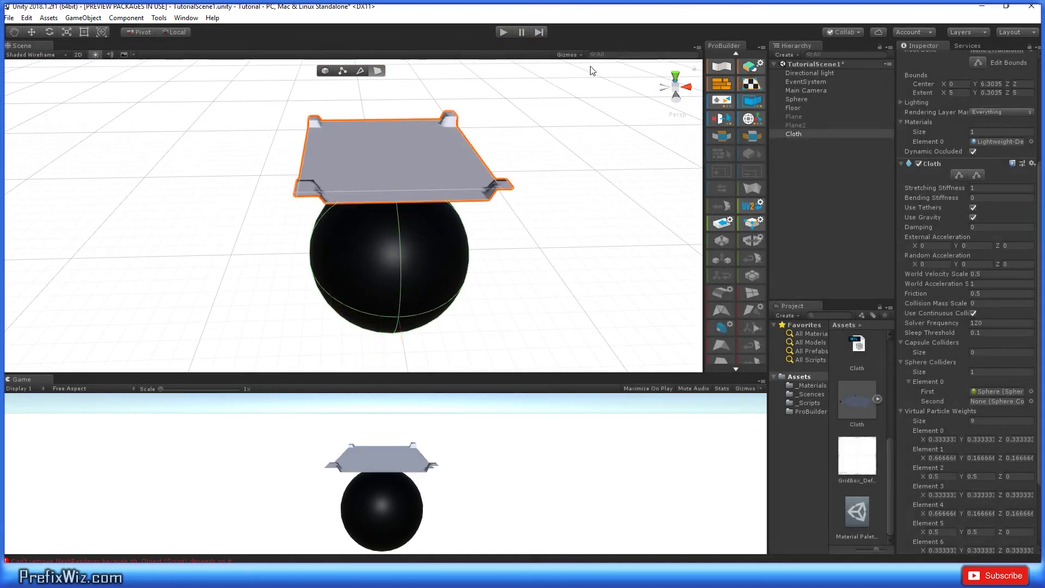
left_click(505, 32)
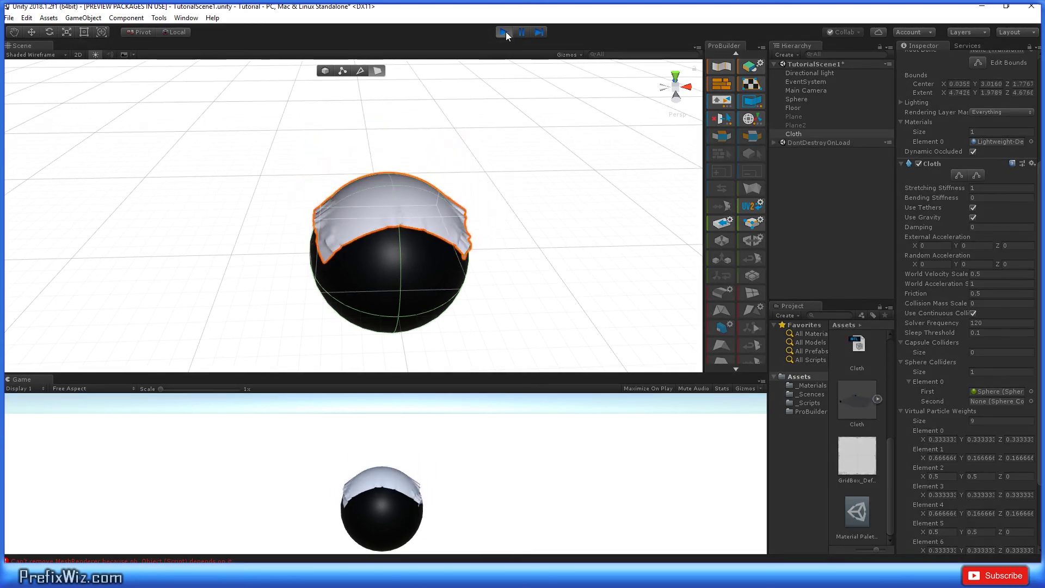